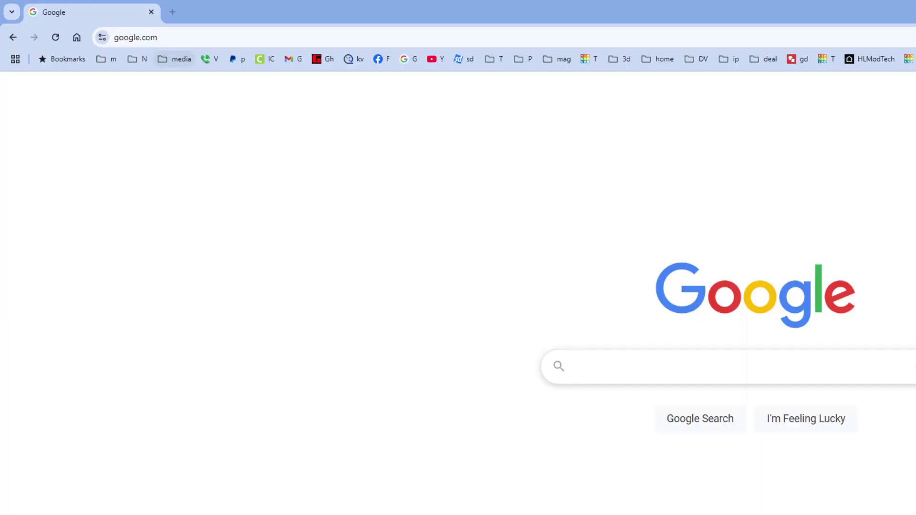
Step: Paste the bit.ly/fishclip short link into Chrome's address bar to load the template page
{"action": "left_click", "coordinate": [175, 37]}
{"action": "type", "text": "https://bit.ly/fishclip"}
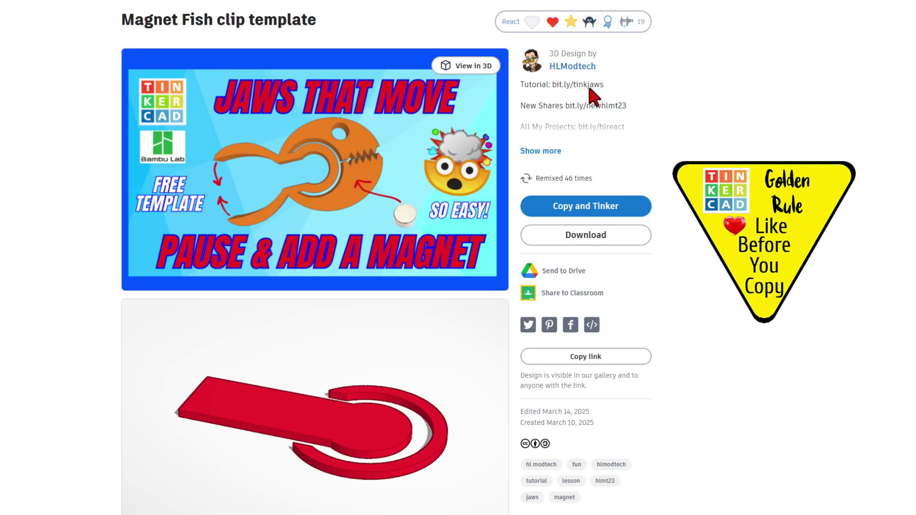
Step: Add a reaction to the Magnet Fish clip template design
{"action": "left_click", "coordinate": [614, 21]}
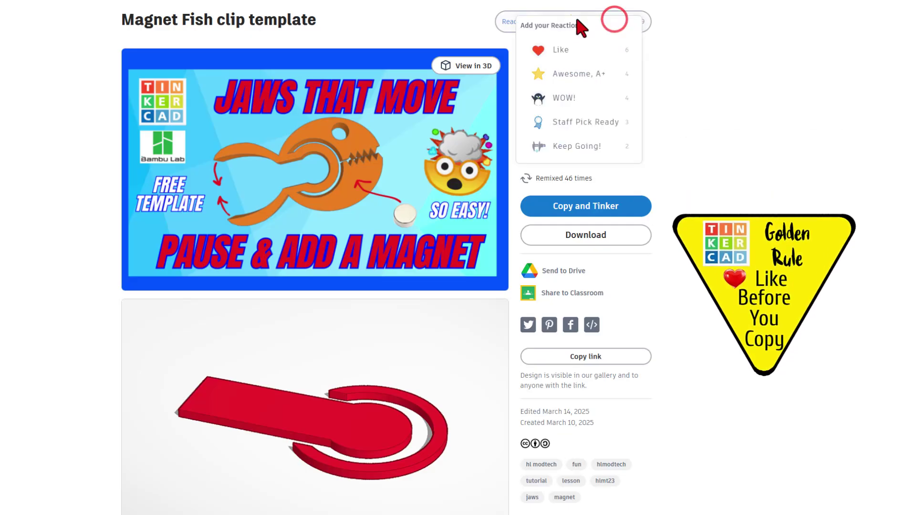
{"action": "left_click", "coordinate": [584, 72]}
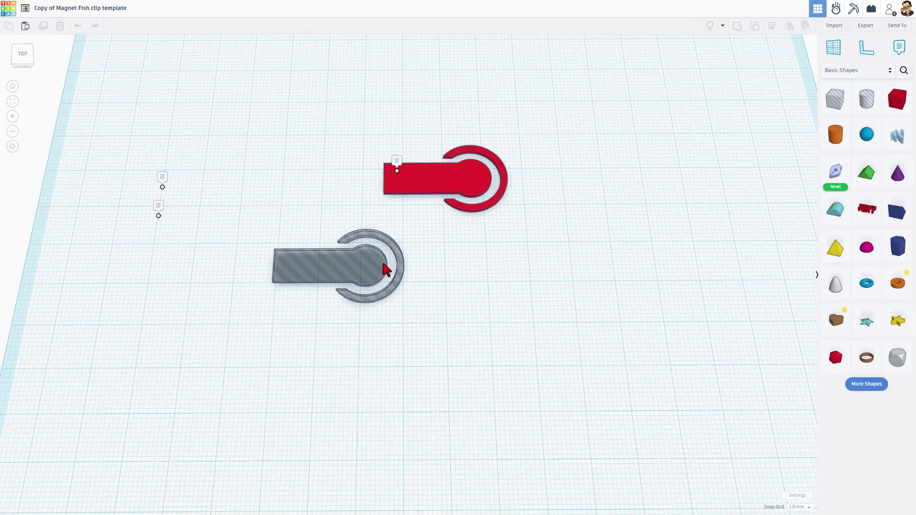
Step: Ungroup the red template into its ring, circle and bar pieces
{"action": "left_click", "coordinate": [448, 183]}
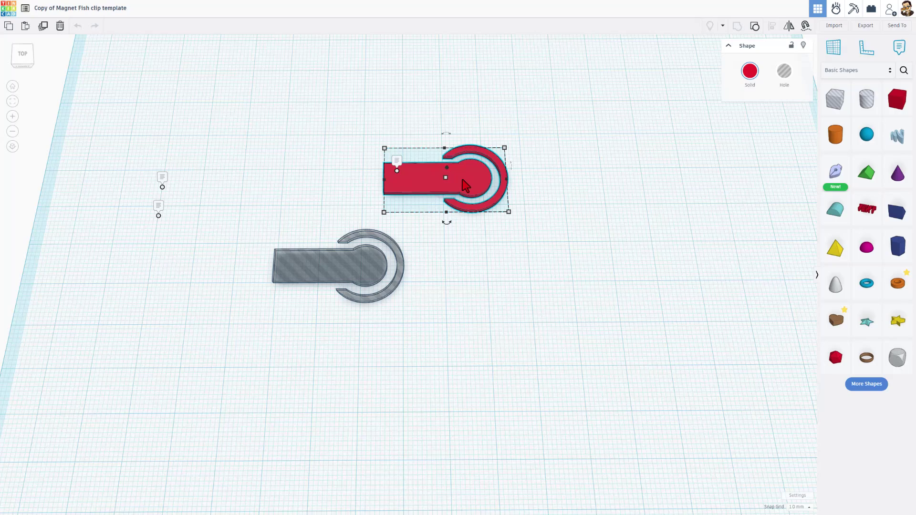
{"action": "left_click", "coordinate": [755, 26]}
{"action": "left_click", "coordinate": [563, 174]}
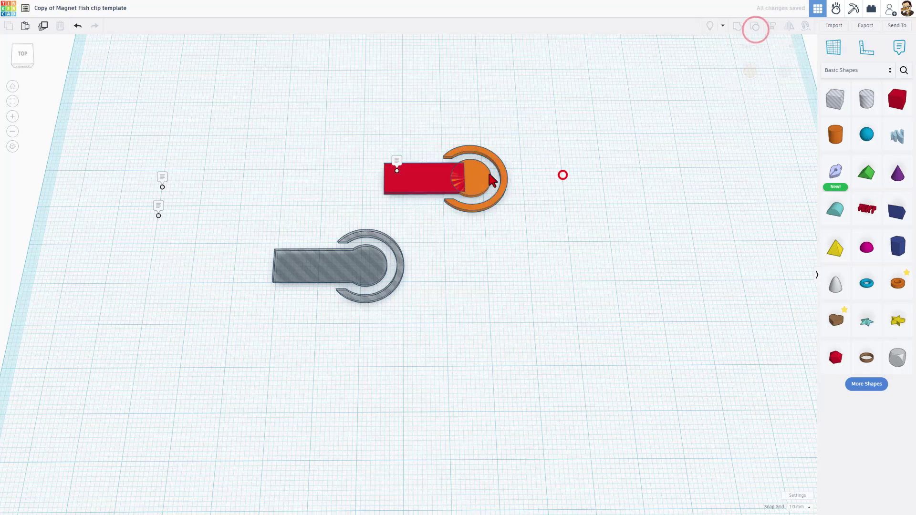
{"action": "left_click", "coordinate": [472, 189]}
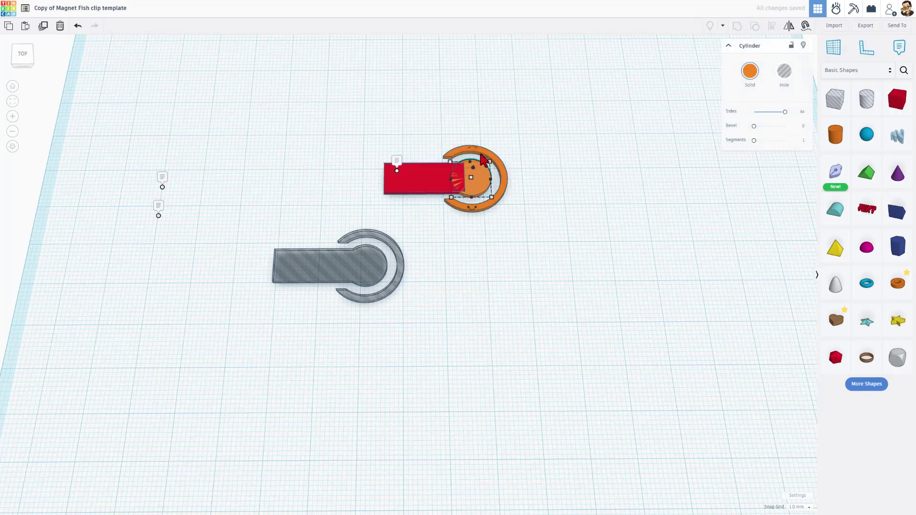
{"action": "left_click", "coordinate": [482, 160]}
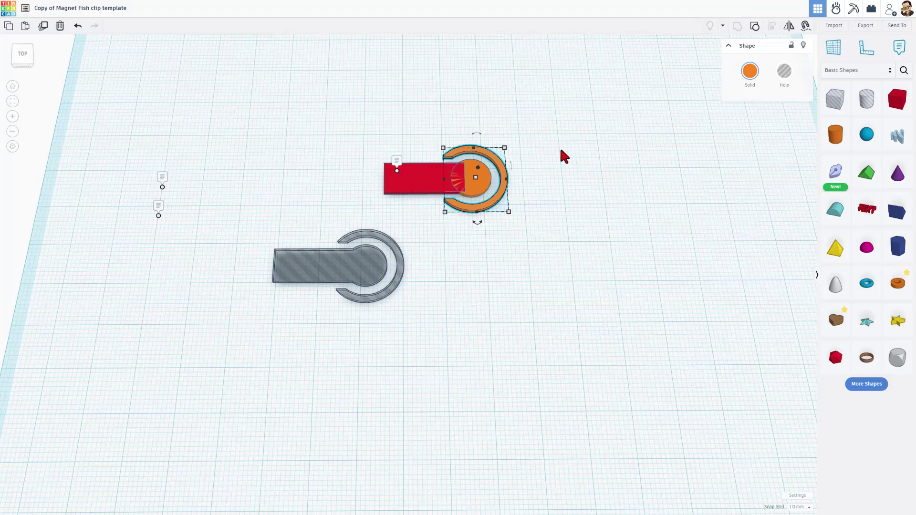
Step: Regroup the ring, circle and bar with Ctrl+G, then paste the lavender fish clip
{"action": "left_click_drag", "start_coordinate": [562, 143], "coordinate": [430, 217]}
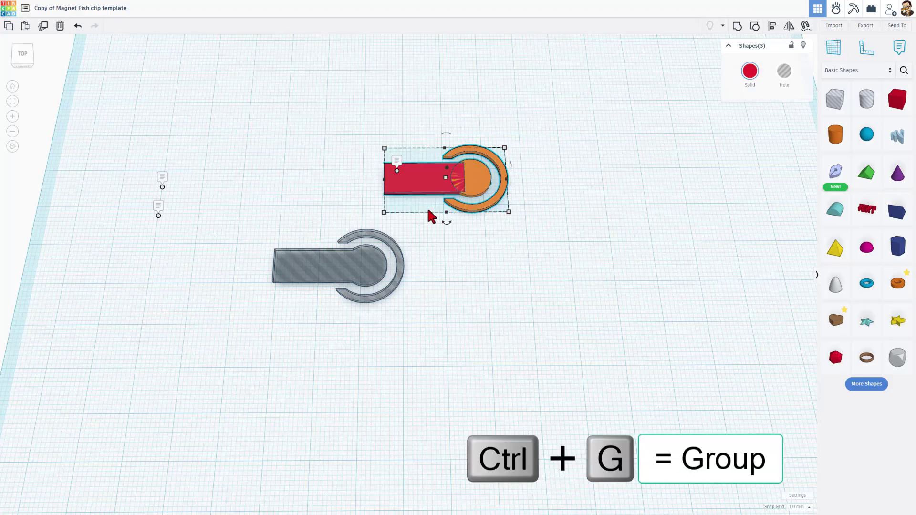
{"action": "key", "text": "ctrl+g"}
{"action": "left_click", "coordinate": [362, 277]}
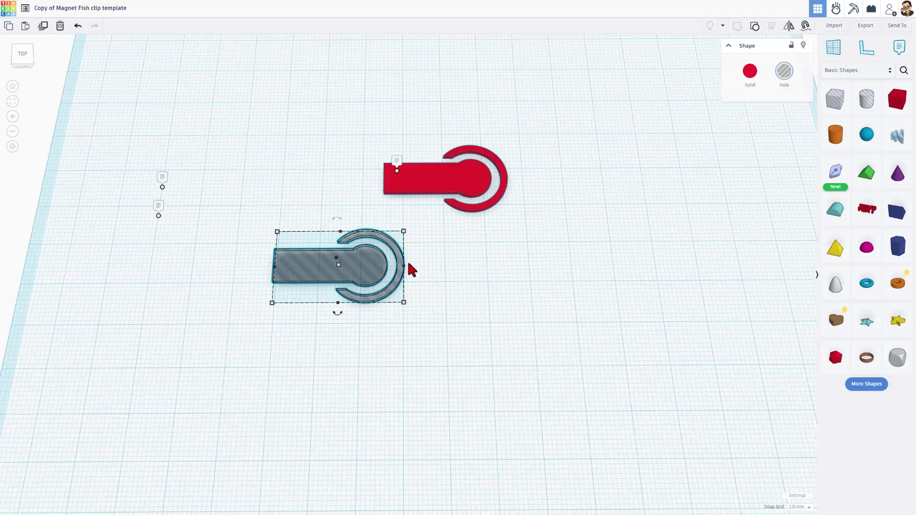
{"action": "key", "text": "ctrl+v"}
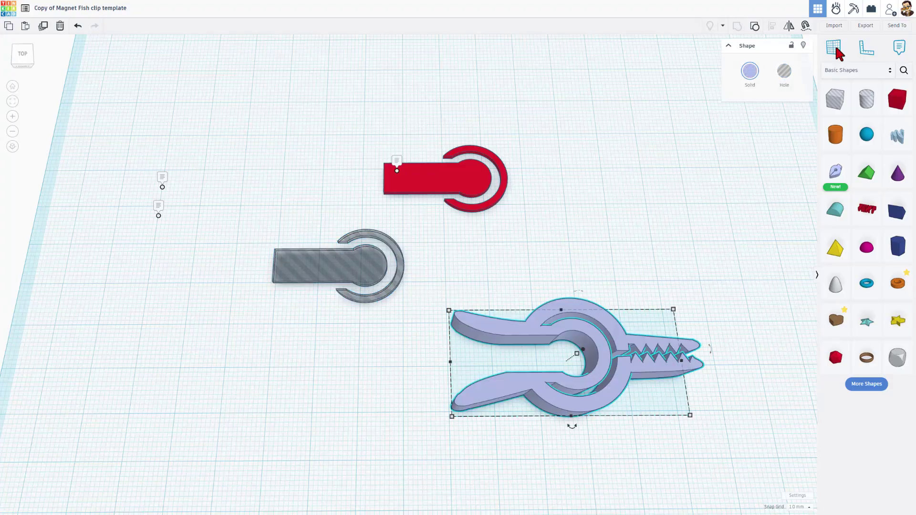
Step: Move the lavender fish clip left and drag the grey hole shape beside the red template
{"action": "left_click", "coordinate": [520, 334]}
{"action": "left_click_drag", "start_coordinate": [520, 334], "coordinate": [423, 347]}
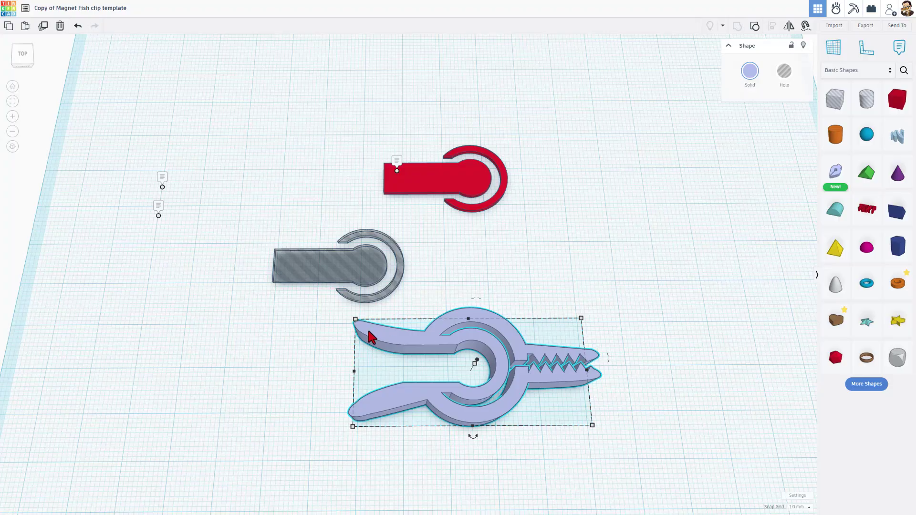
{"action": "left_click_drag", "start_coordinate": [353, 259], "coordinate": [333, 211]}
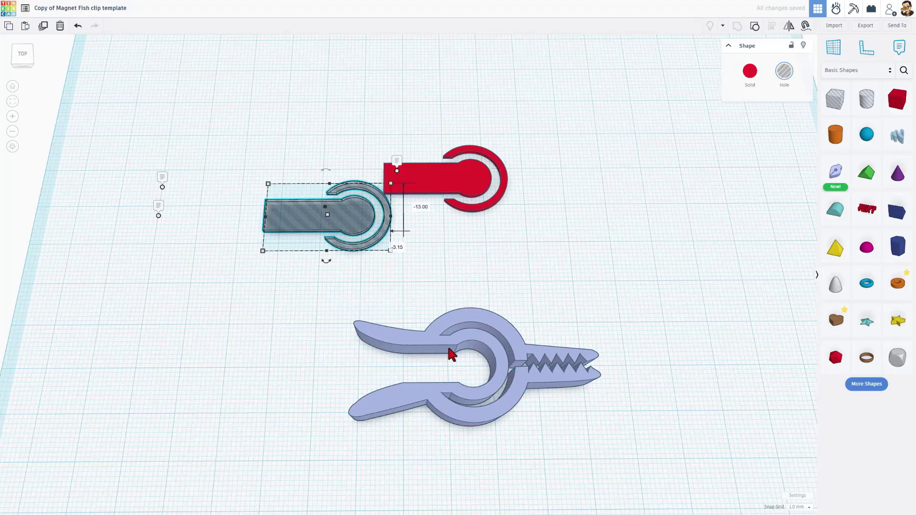
Step: Settle the grey hole shape by the red template, nudge the clip, and ungroup it
{"action": "left_click_drag", "start_coordinate": [345, 249], "coordinate": [333, 287]}
{"action": "left_click_drag", "start_coordinate": [420, 346], "coordinate": [410, 342]}
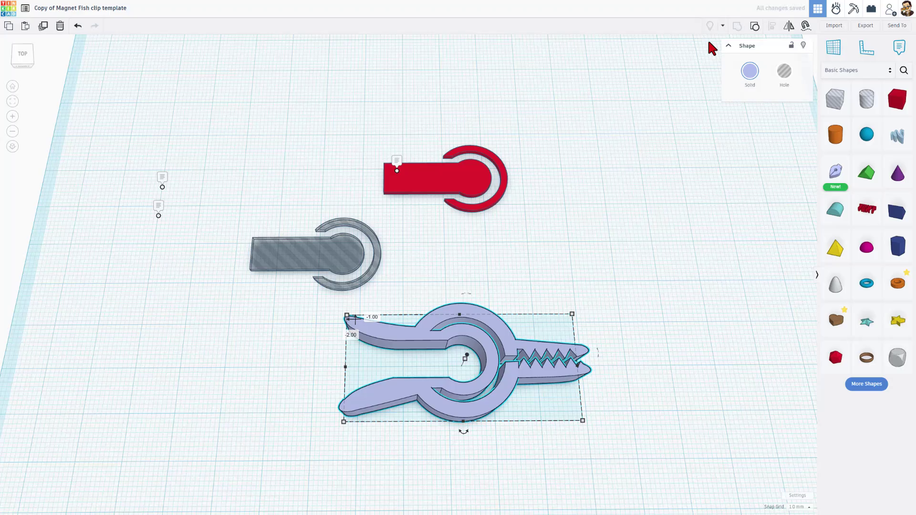
{"action": "left_click", "coordinate": [755, 26]}
{"action": "left_click", "coordinate": [638, 195]}
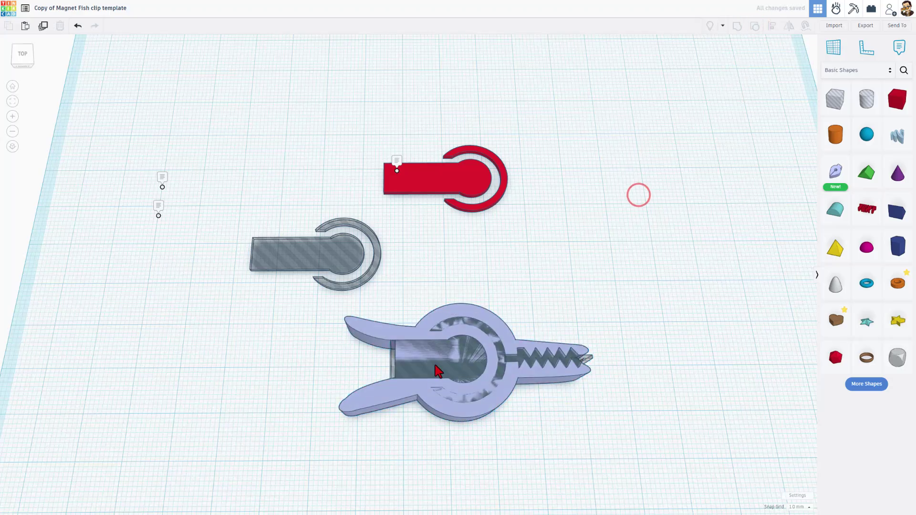
Step: Drag the zigzag teeth piece up out of the clip's jaws, leaving the clip body
{"action": "left_click", "coordinate": [556, 353]}
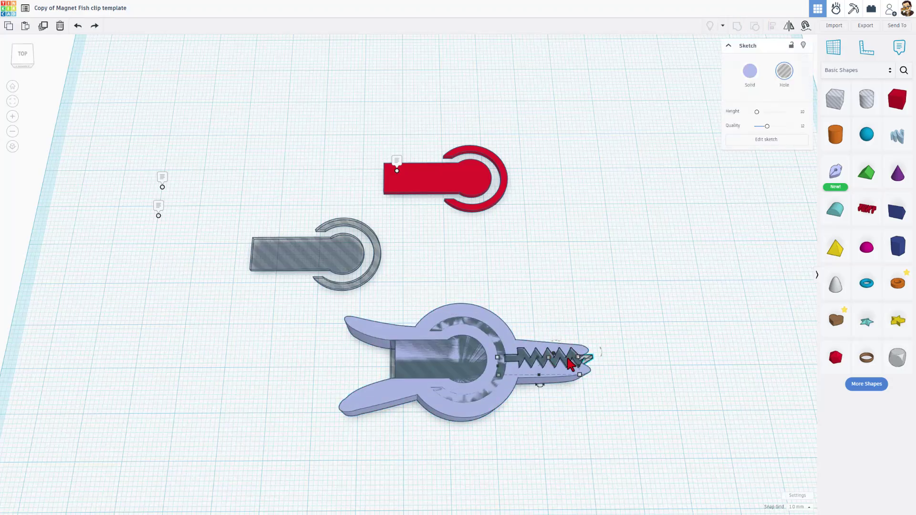
{"action": "mouse_move", "coordinate": [559, 364]}
{"action": "left_mouse_down"}
{"action": "mouse_move", "coordinate": [574, 299]}
{"action": "mouse_move", "coordinate": [563, 291]}
{"action": "left_mouse_up"}
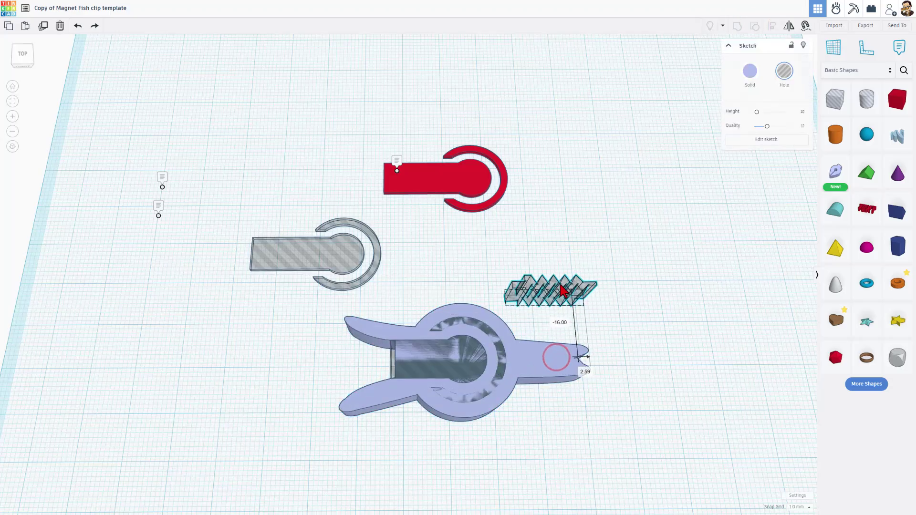
{"action": "left_click", "coordinate": [538, 322]}
{"action": "left_click", "coordinate": [530, 365]}
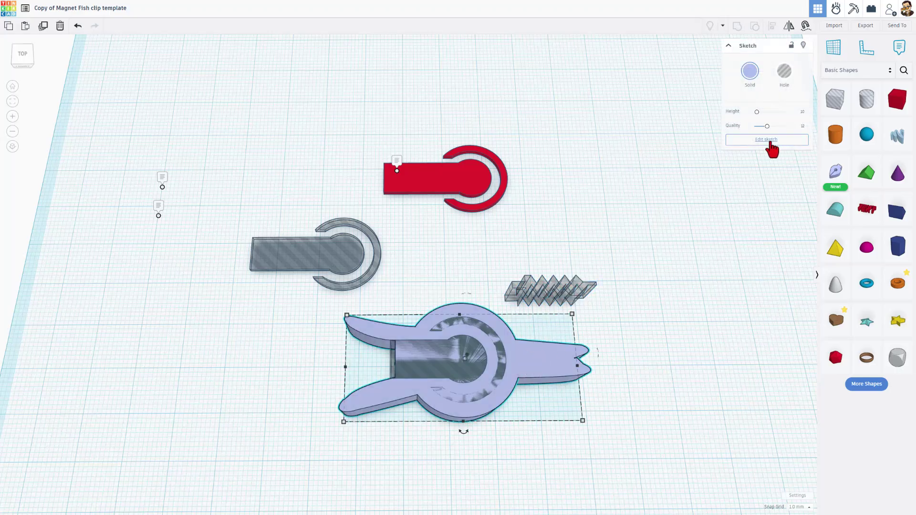
{"action": "left_click", "coordinate": [767, 140]}
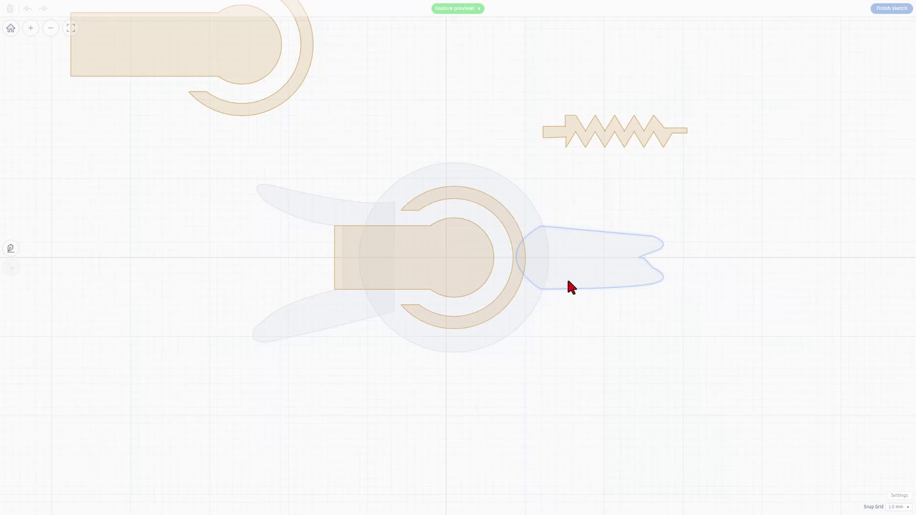
{"action": "left_click", "coordinate": [335, 216]}
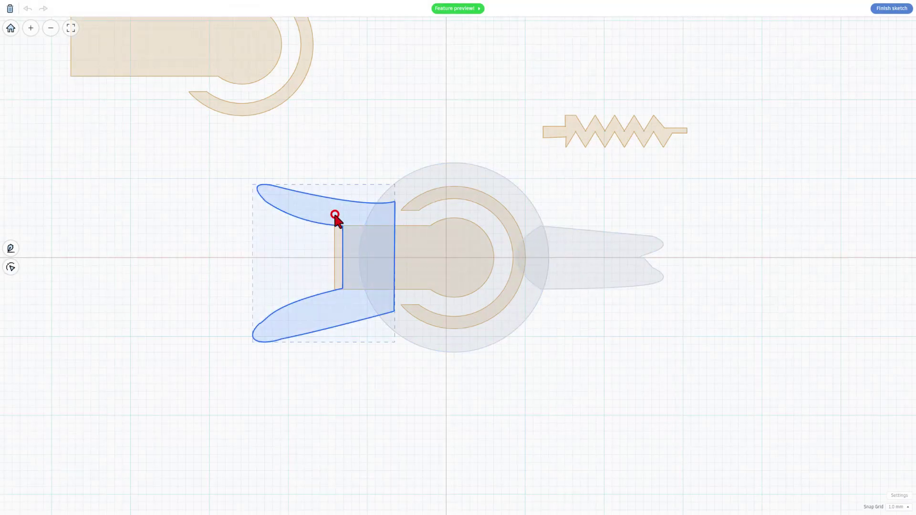
{"action": "left_click", "coordinate": [524, 204]}
{"action": "left_click", "coordinate": [578, 251]}
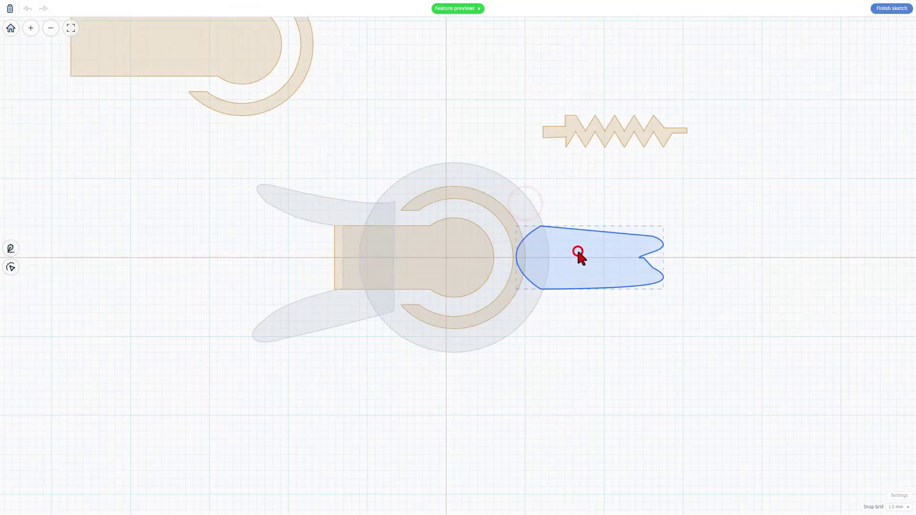
{"action": "left_click", "coordinate": [579, 255]}
{"action": "left_click", "coordinate": [890, 9]}
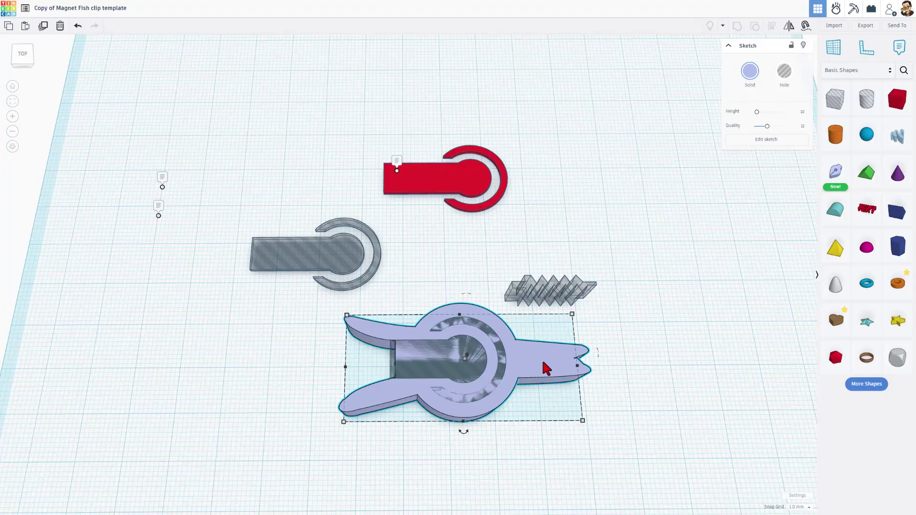
Step: Bring a new sketch shape onto the workplane and return to the 3D view
{"action": "left_click", "coordinate": [475, 284]}
{"action": "mouse_move", "coordinate": [475, 284]}
{"action": "right_mouse_down"}
{"action": "mouse_move", "coordinate": [429, 234]}
{"action": "mouse_move", "coordinate": [454, 210]}
{"action": "mouse_move", "coordinate": [468, 234]}
{"action": "mouse_move", "coordinate": [456, 229]}
{"action": "right_mouse_up"}
{"action": "mouse_move", "coordinate": [832, 174]}
{"action": "left_mouse_down"}
{"action": "mouse_move", "coordinate": [367, 225]}
{"action": "mouse_move", "coordinate": [183, 297]}
{"action": "mouse_move", "coordinate": [227, 328]}
{"action": "mouse_move", "coordinate": [229, 319]}
{"action": "left_mouse_up"}
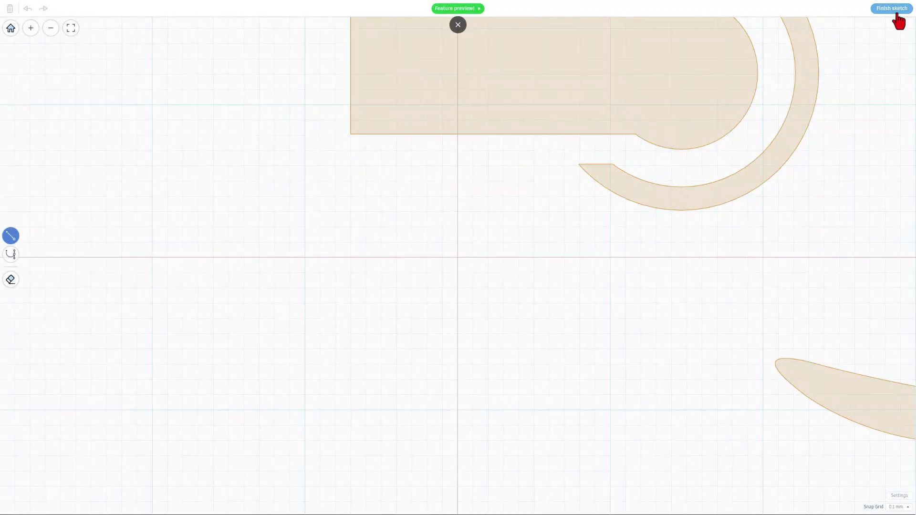
{"action": "left_click", "coordinate": [896, 13]}
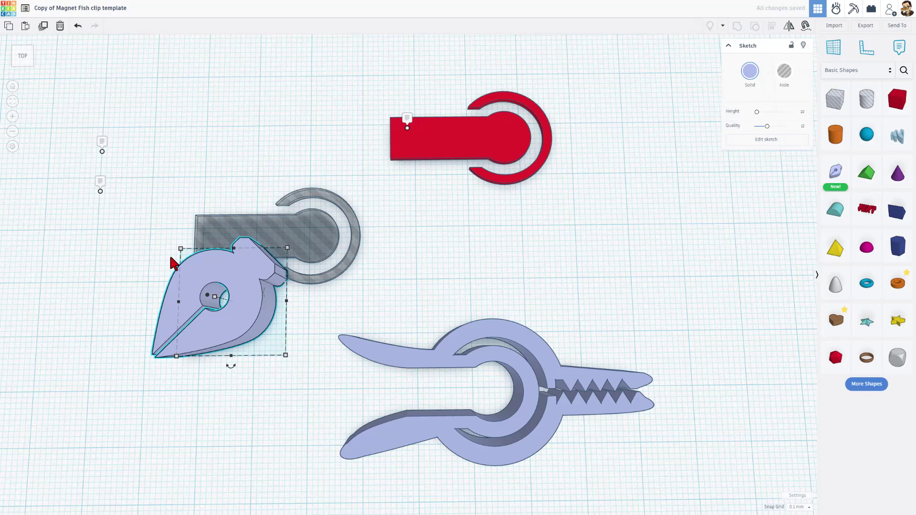
Step: Adjust the grey hole shape, then centre the blue sketch piece's hole over the hinge ring
{"action": "left_click_drag", "start_coordinate": [210, 249], "coordinate": [199, 240]}
{"action": "left_click", "coordinate": [12, 149]}
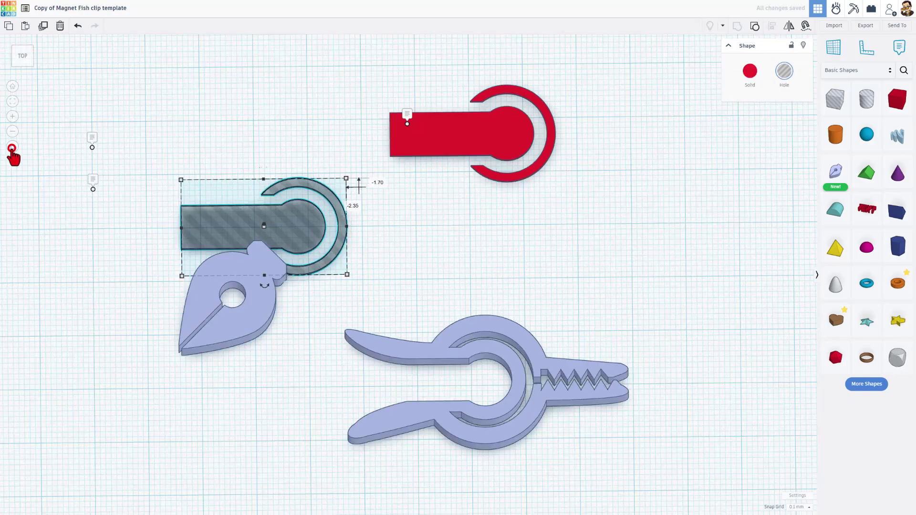
{"action": "left_click", "coordinate": [284, 219]}
{"action": "mouse_move", "coordinate": [285, 219]}
{"action": "left_mouse_down"}
{"action": "mouse_move", "coordinate": [295, 215]}
{"action": "mouse_move", "coordinate": [285, 217]}
{"action": "left_mouse_up"}
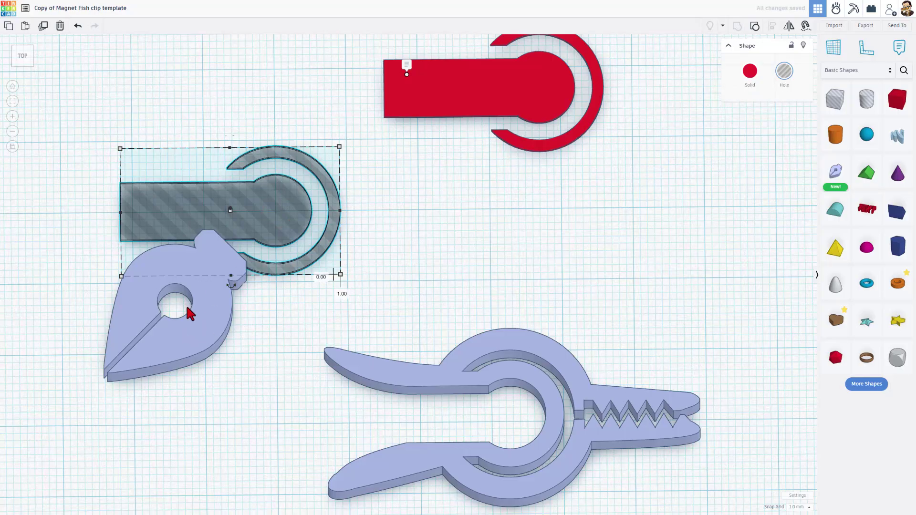
{"action": "left_click", "coordinate": [211, 323]}
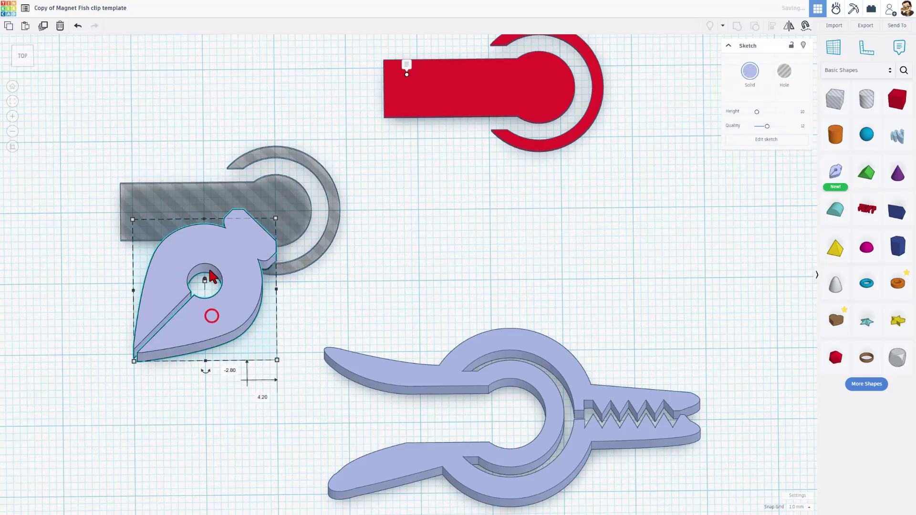
{"action": "left_click", "coordinate": [20, 55]}
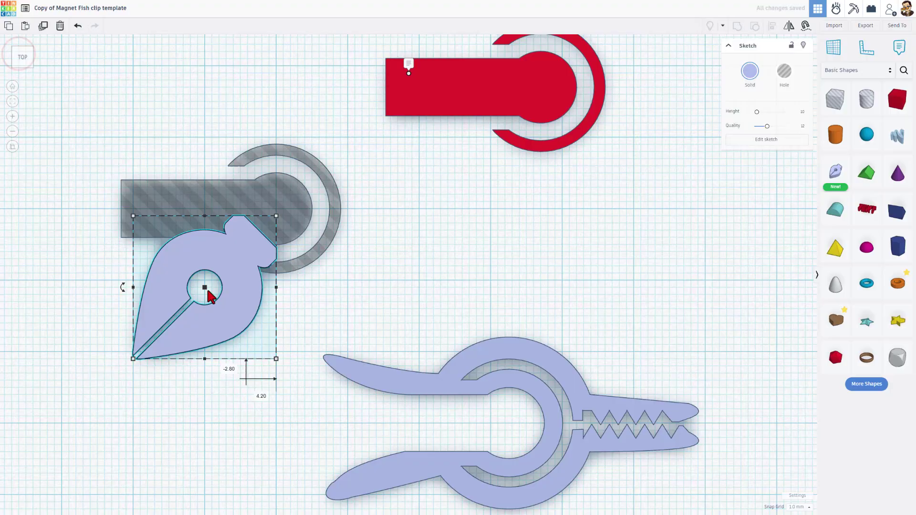
{"action": "left_click_drag", "start_coordinate": [230, 305], "coordinate": [307, 231]}
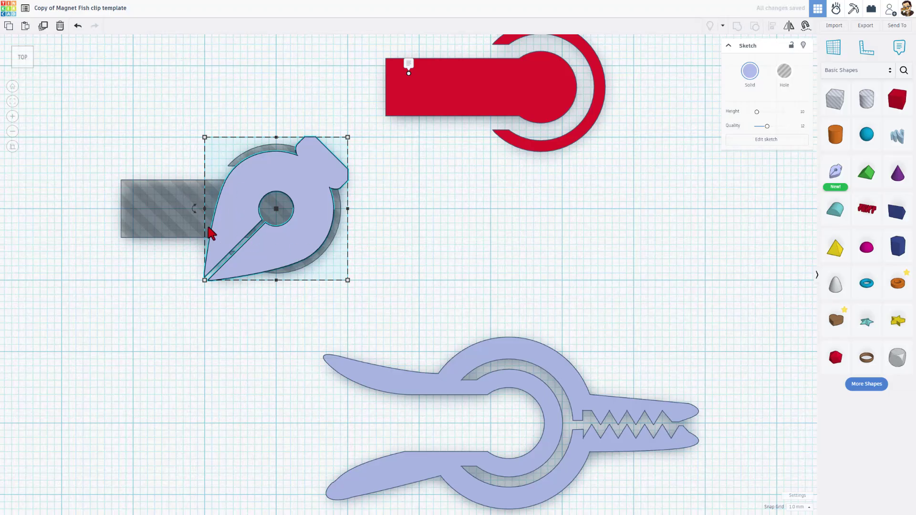
Step: In the sketch, draw a four-point diamond around the hinge ring and convert it to a circle
{"action": "double_click", "coordinate": [248, 218]}
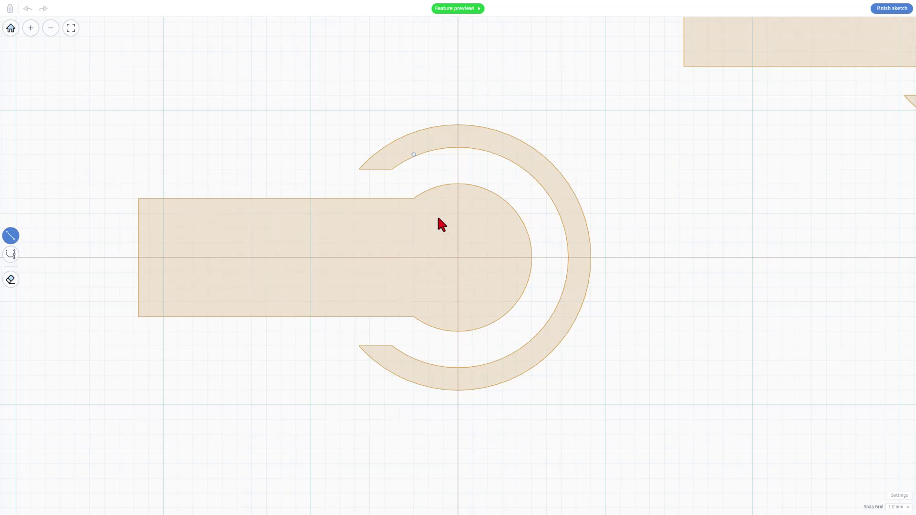
{"action": "left_click", "coordinate": [458, 96]}
{"action": "left_click", "coordinate": [620, 258]}
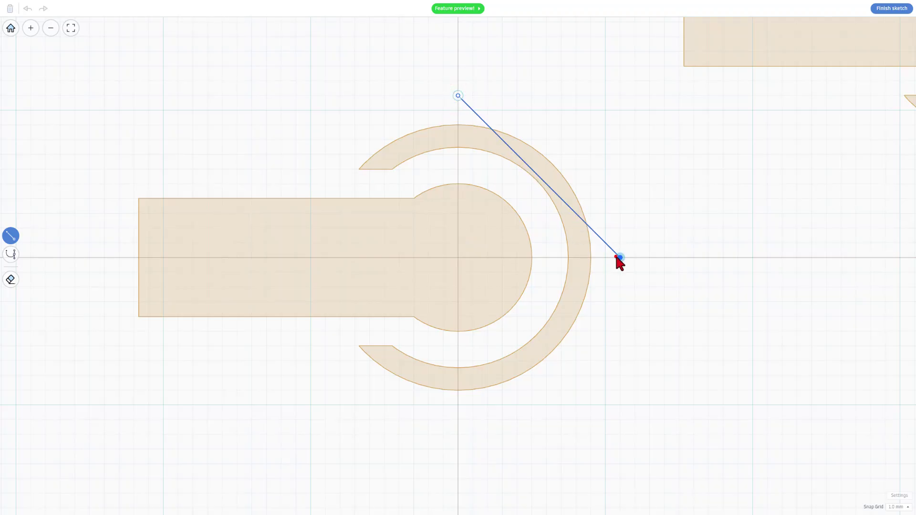
{"action": "left_click", "coordinate": [458, 419]}
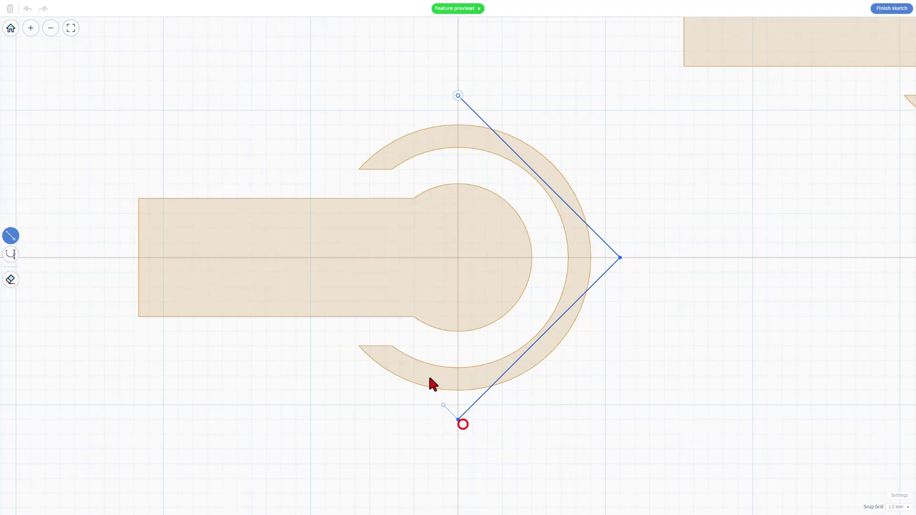
{"action": "left_click", "coordinate": [296, 257]}
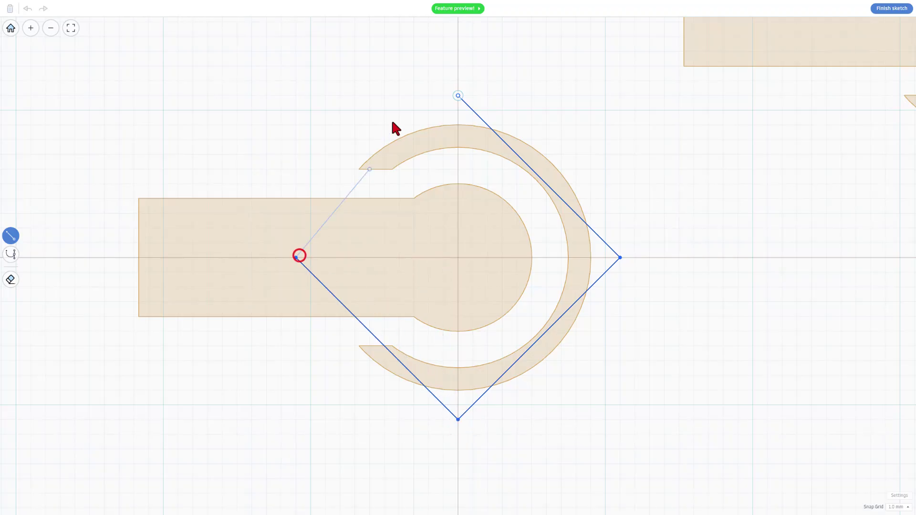
{"action": "left_click", "coordinate": [458, 96]}
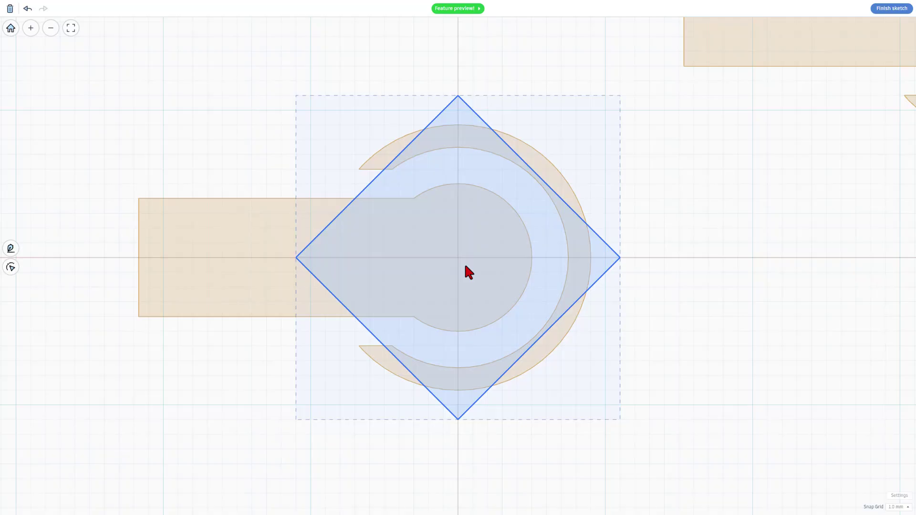
{"action": "left_click", "coordinate": [469, 272]}
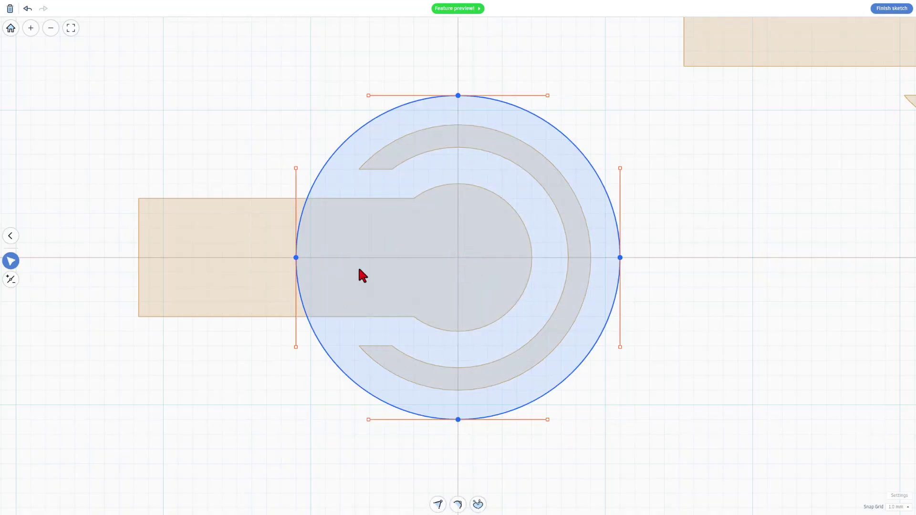
Step: Start the pen outline on the rectangle's top edge and curve the upper arm to the ring gap
{"action": "key", "text": "p"}
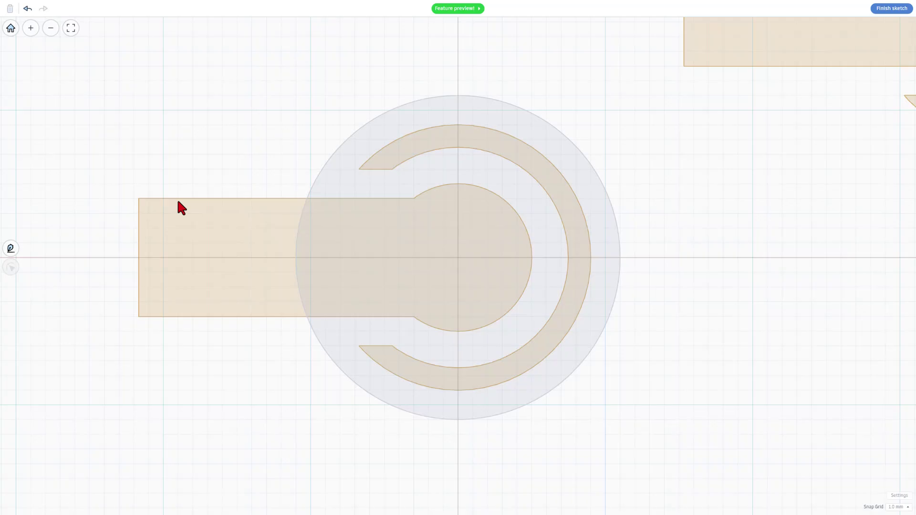
{"action": "left_click", "coordinate": [11, 248]}
{"action": "left_click", "coordinate": [266, 199]}
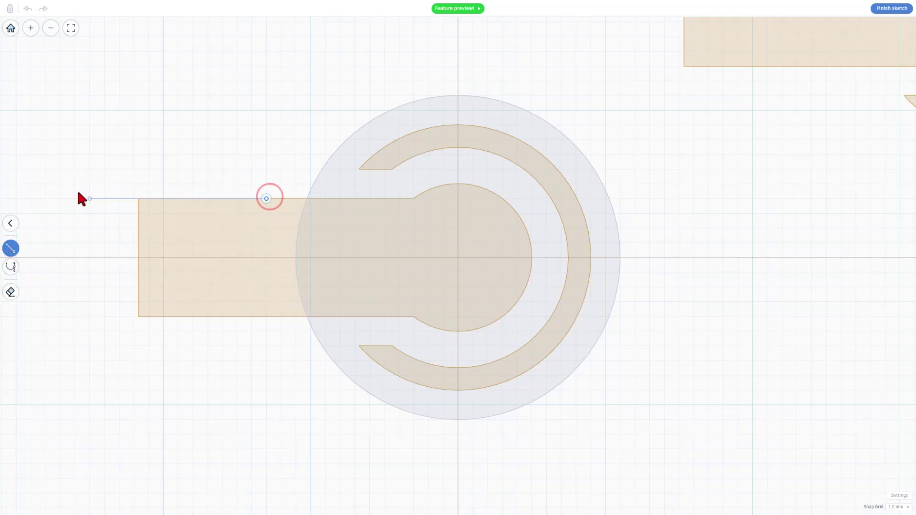
{"action": "key", "text": "2"}
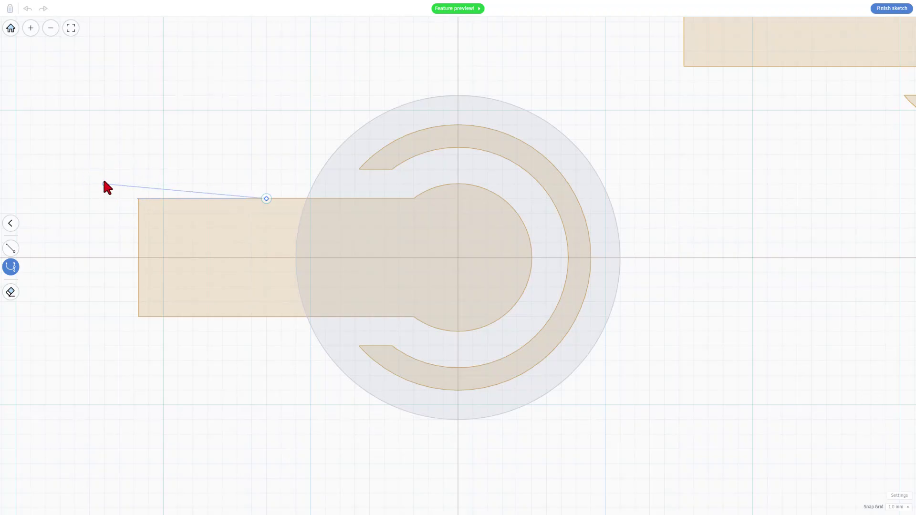
{"action": "left_click_drag", "start_coordinate": [90, 170], "coordinate": [65, 138]}
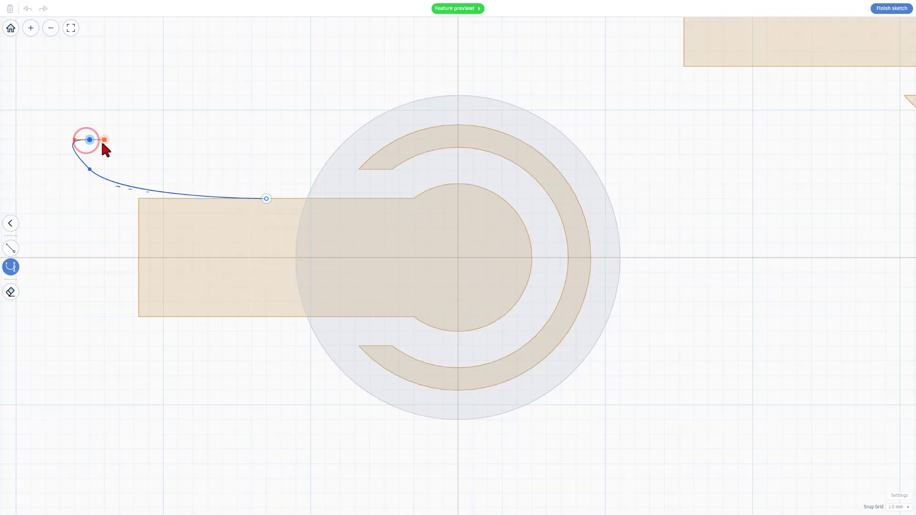
{"action": "left_click_drag", "start_coordinate": [103, 143], "coordinate": [111, 150]}
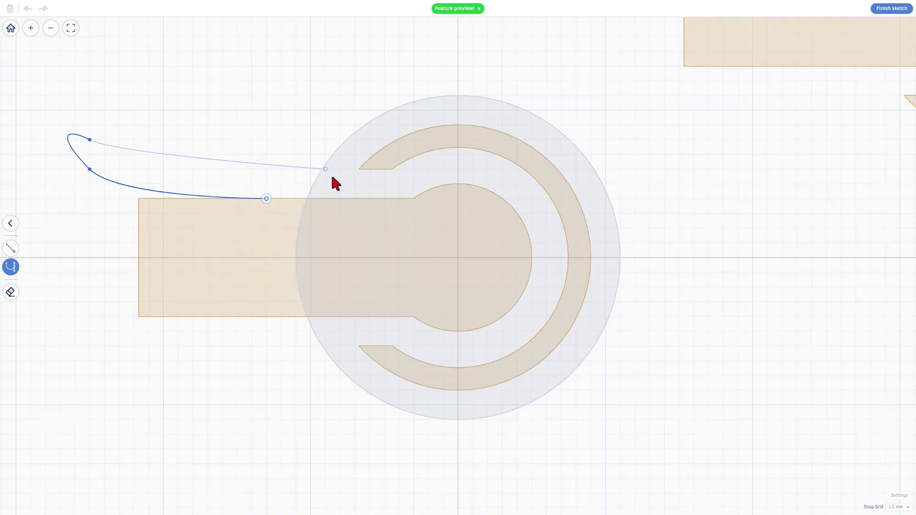
{"action": "left_click_drag", "start_coordinate": [355, 168], "coordinate": [384, 146]}
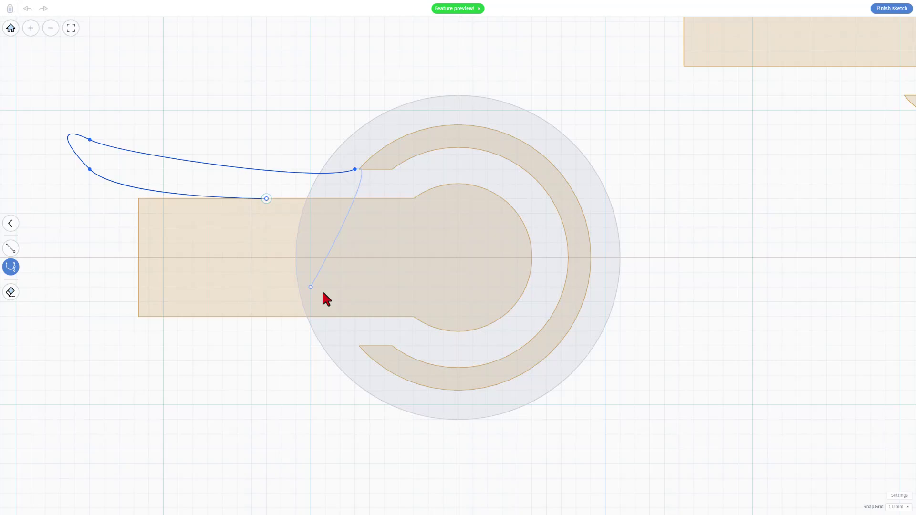
{"action": "key", "text": "1"}
{"action": "key", "text": "1"}
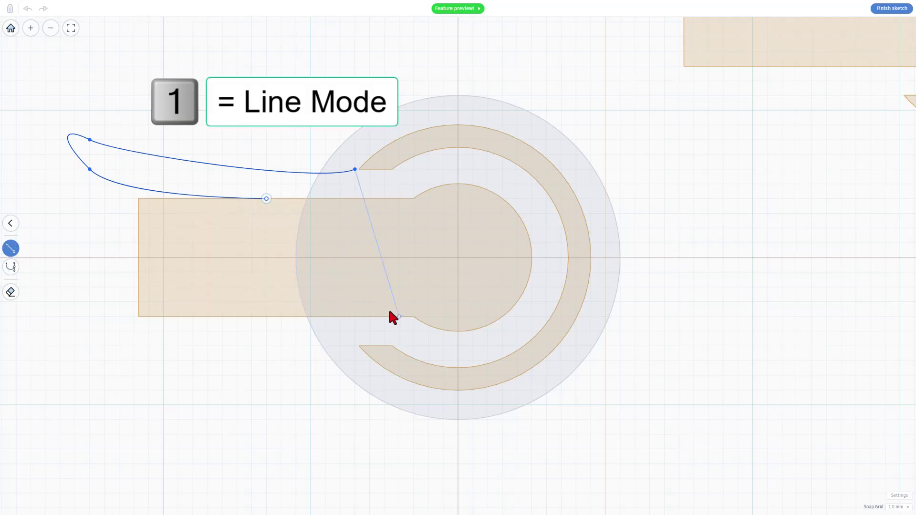
Step: Draw a straight edge down, curve the lower arm out and back, and add the inner edge
{"action": "left_click", "coordinate": [358, 348]}
{"action": "key", "text": "2"}
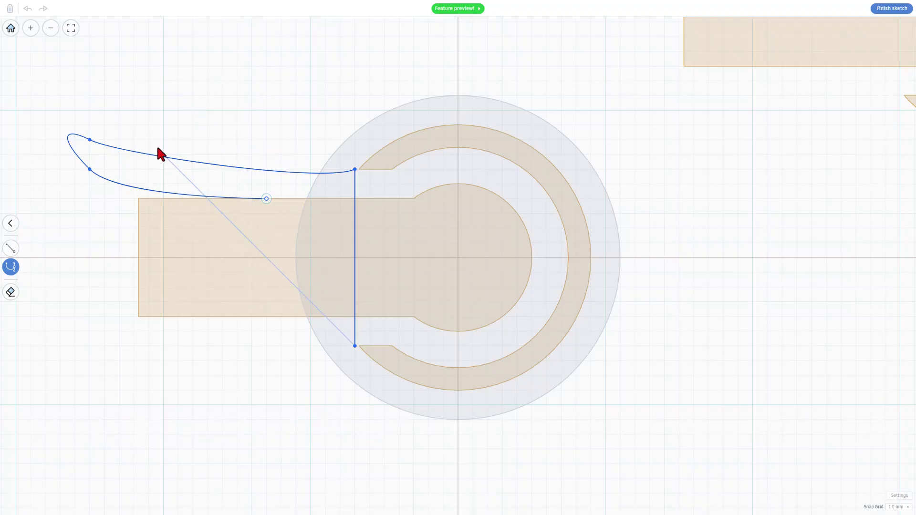
{"action": "left_click", "coordinate": [89, 169]}
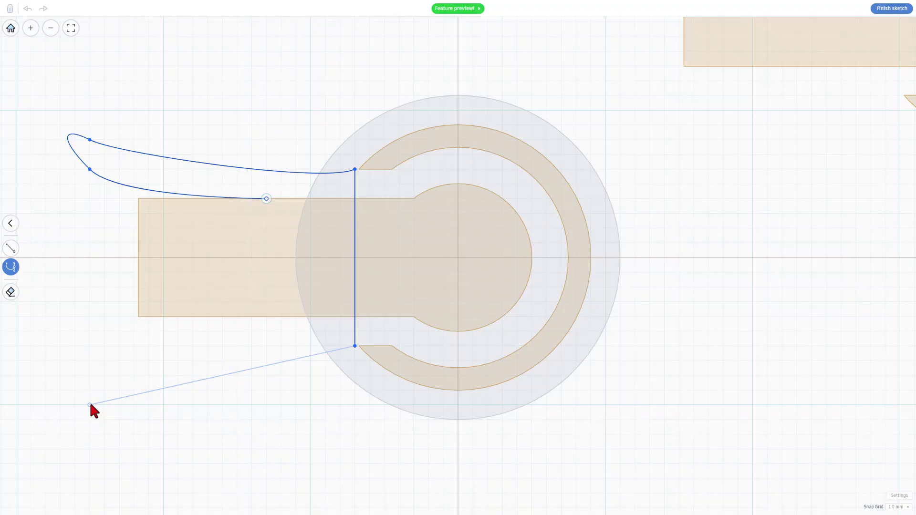
{"action": "left_click_drag", "start_coordinate": [90, 405], "coordinate": [59, 430]}
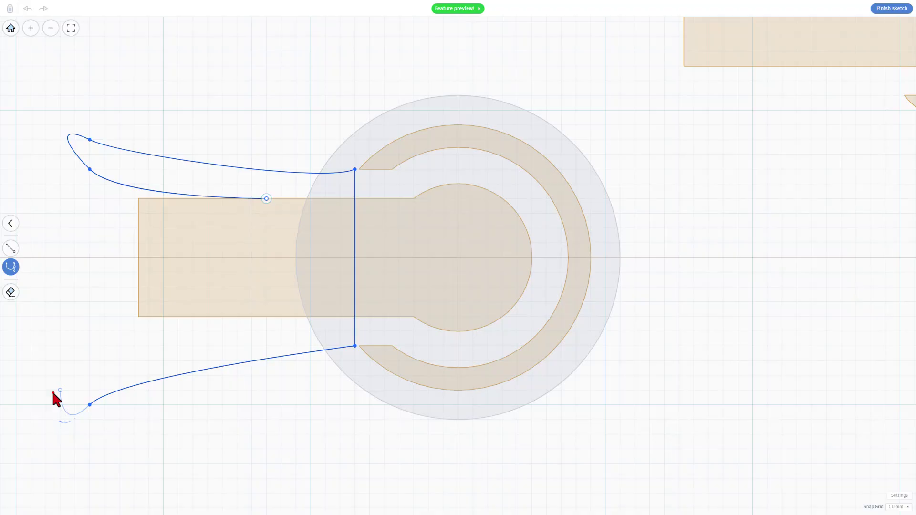
{"action": "left_click", "coordinate": [53, 394]}
{"action": "left_click_drag", "start_coordinate": [265, 317], "coordinate": [406, 312]}
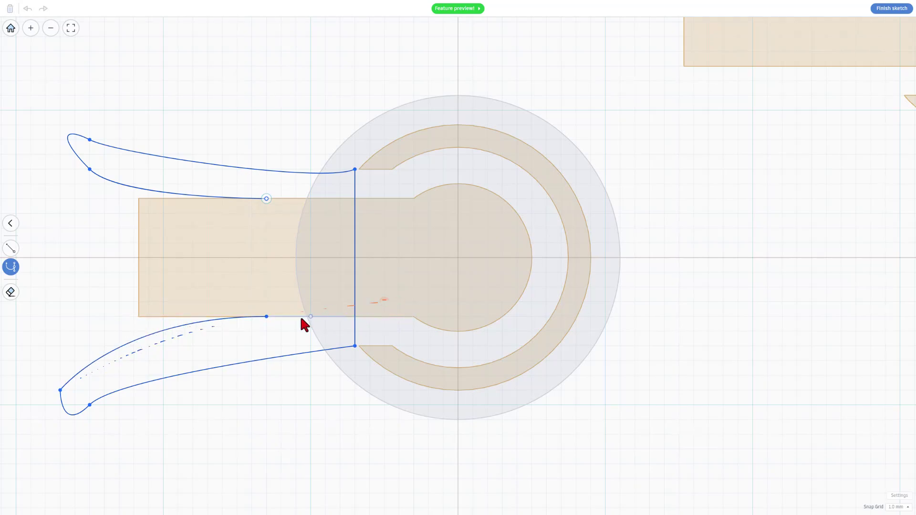
{"action": "left_click", "coordinate": [328, 316]}
{"action": "key", "text": "l"}
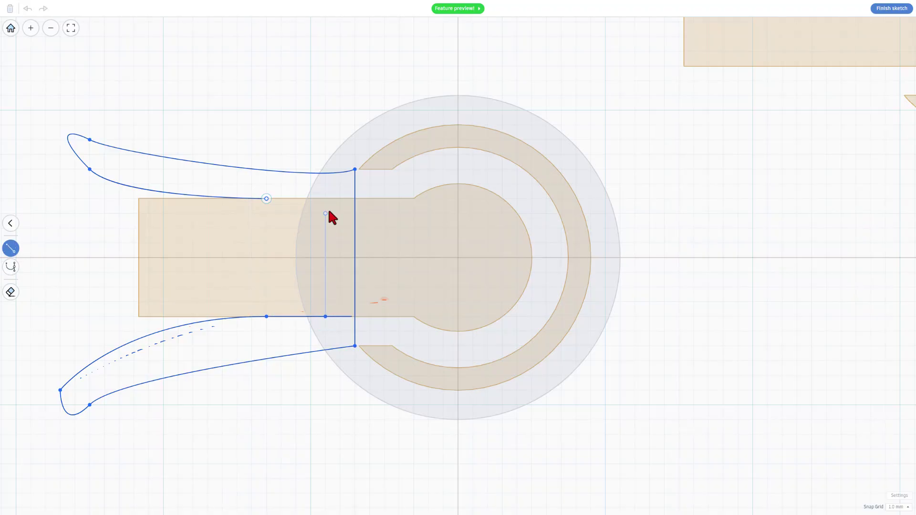
{"action": "left_click", "coordinate": [325, 199]}
Step: Close the handle outline and make the lower arm's inner vertex a smooth point
{"action": "left_click", "coordinate": [268, 199]}
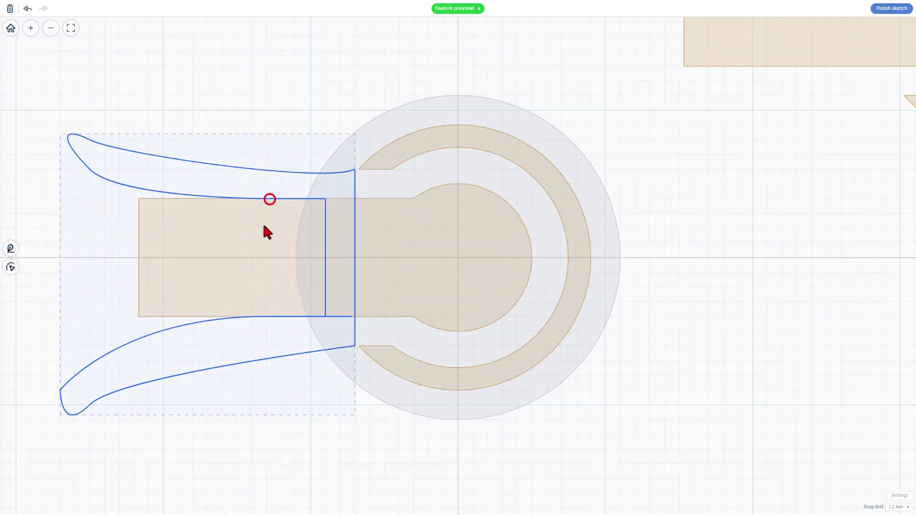
{"action": "left_click", "coordinate": [264, 315]}
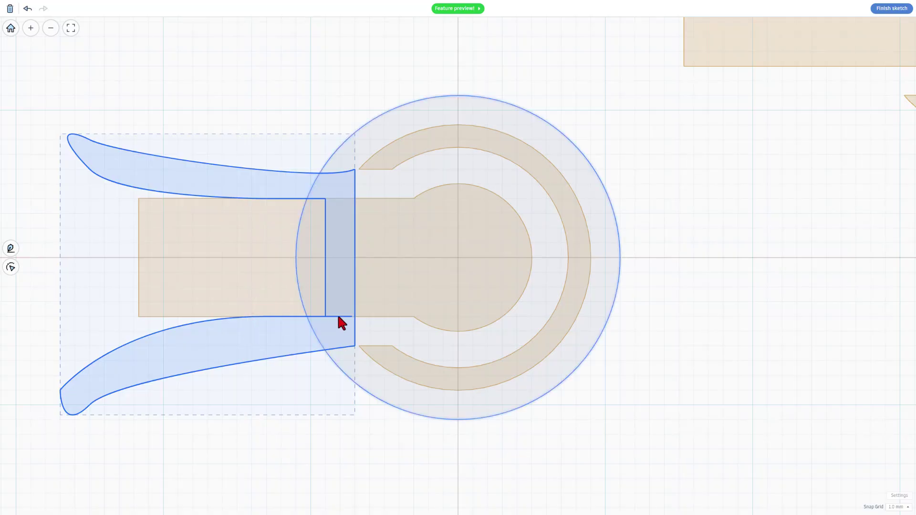
{"action": "left_click", "coordinate": [246, 343]}
{"action": "left_click", "coordinate": [11, 267]}
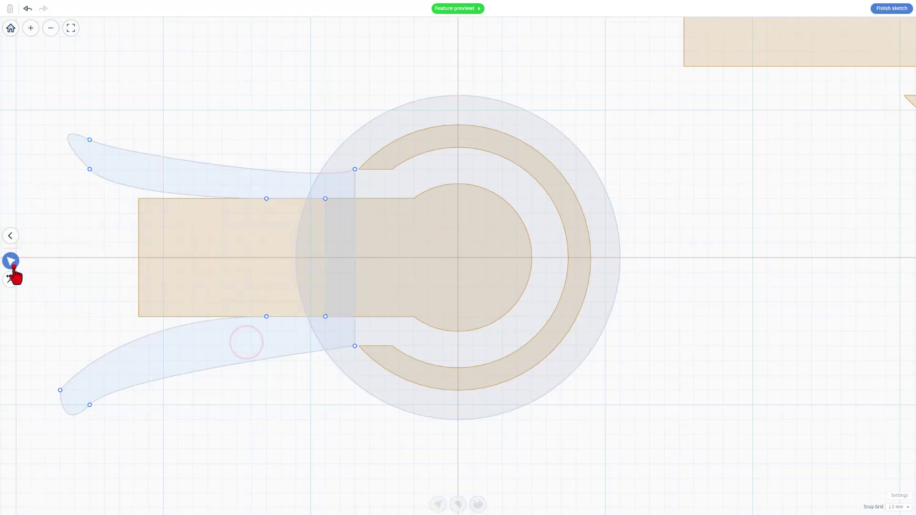
{"action": "left_click", "coordinate": [325, 316]}
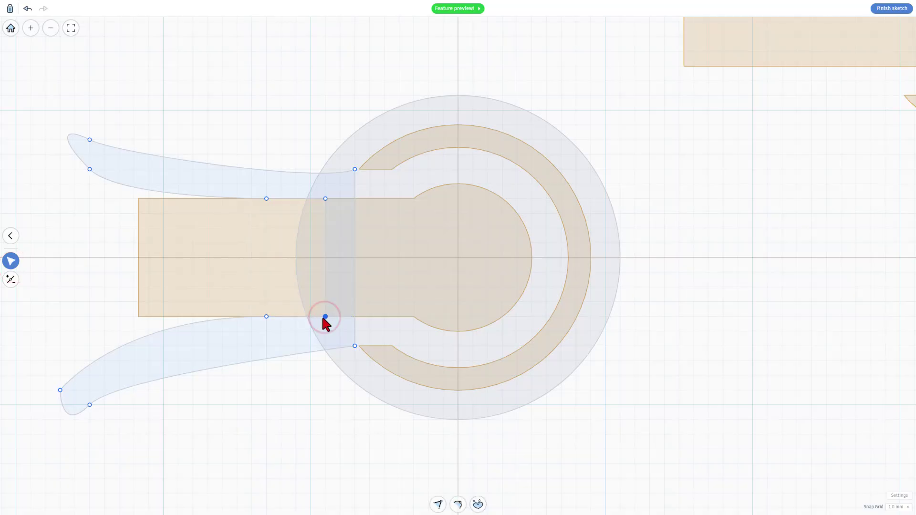
{"action": "left_click", "coordinate": [267, 317]}
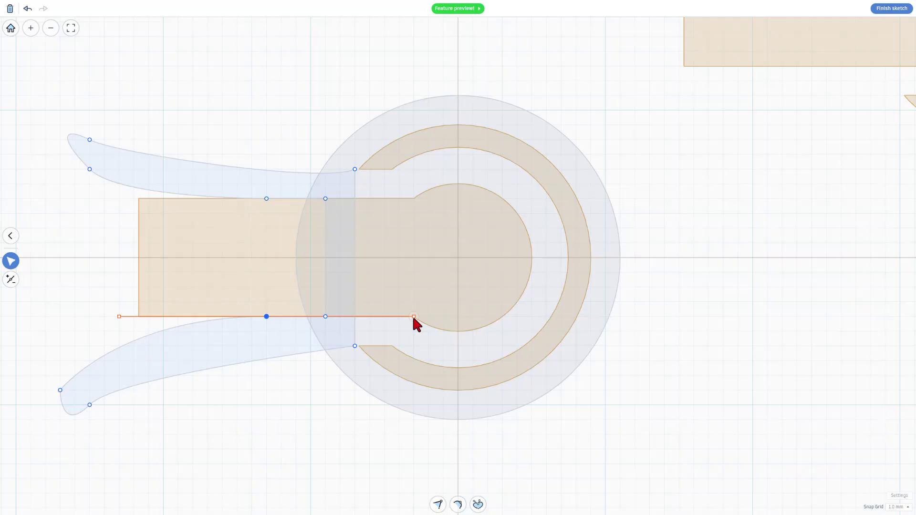
{"action": "left_click_drag", "start_coordinate": [413, 316], "coordinate": [277, 370]}
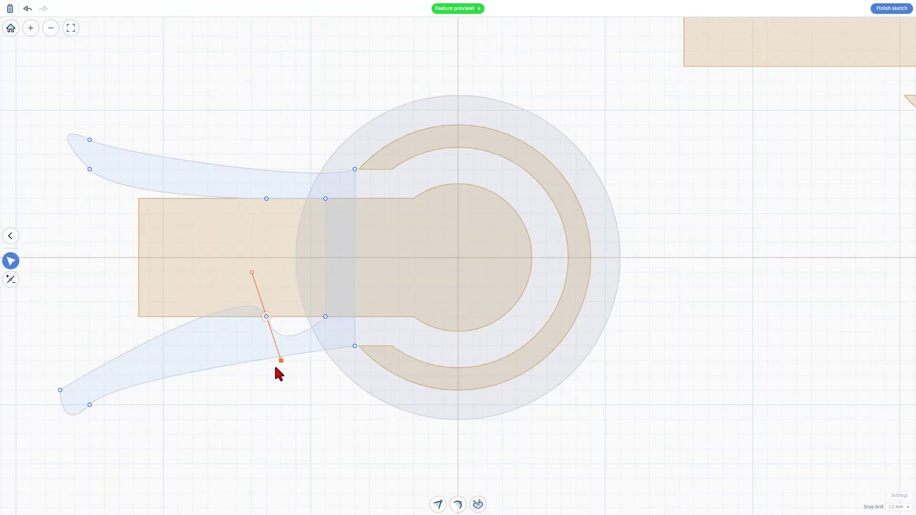
{"action": "left_click", "coordinate": [267, 317]}
{"action": "key", "text": "2"}
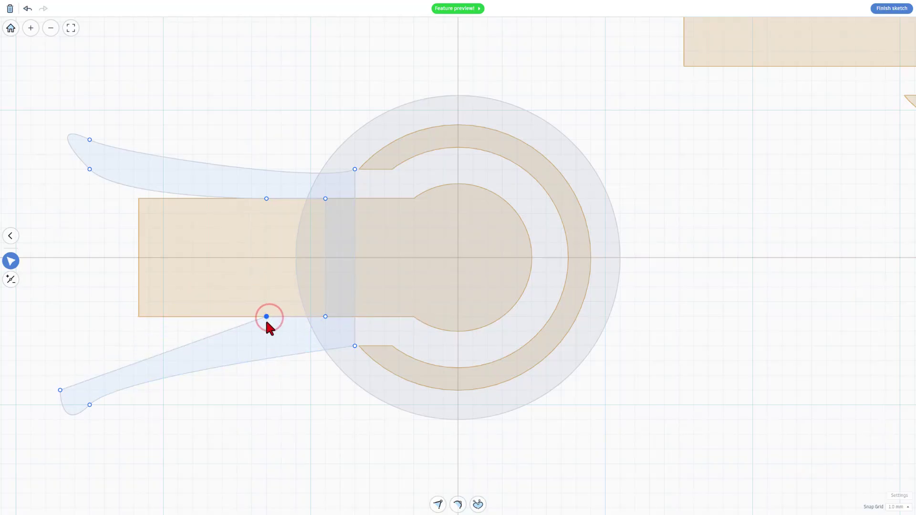
{"action": "key", "text": "ctrl+z"}
{"action": "key", "text": "2"}
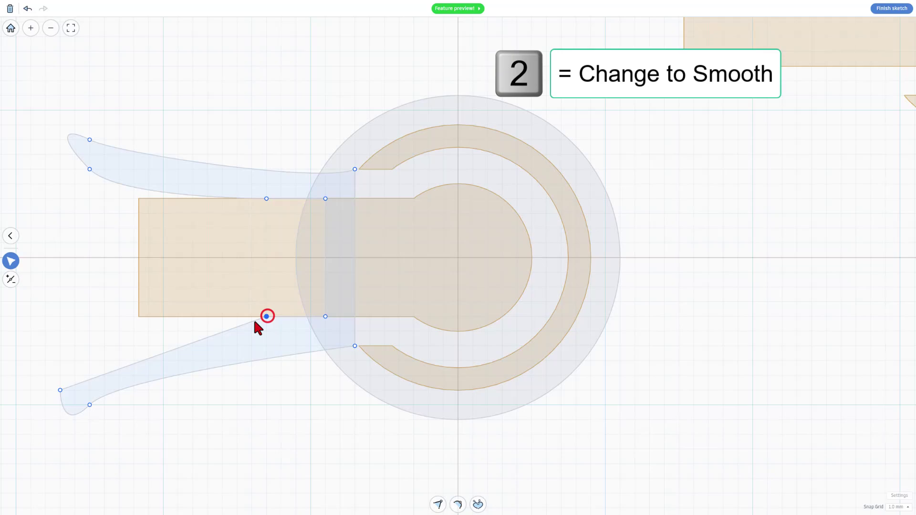
Step: Break the tangent handles and curve the lower arm's edge, round its tip, lengthen its sweep
{"action": "left_click", "coordinate": [256, 321]}
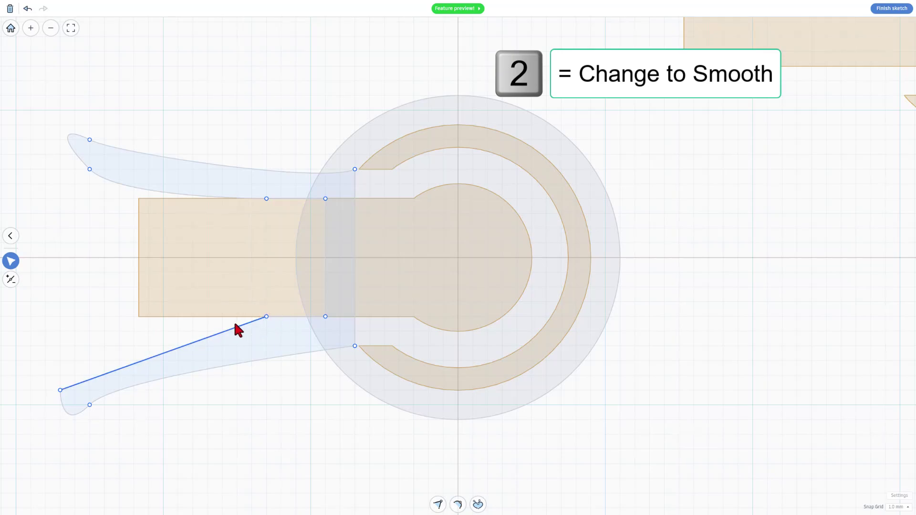
{"action": "key", "text": "3"}
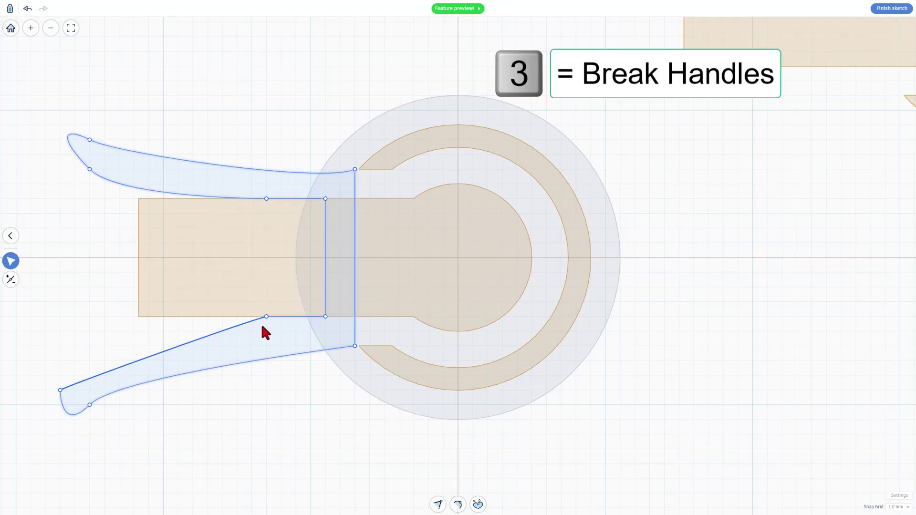
{"action": "left_click", "coordinate": [265, 318]}
{"action": "left_click_drag", "start_coordinate": [234, 327], "coordinate": [127, 333]}
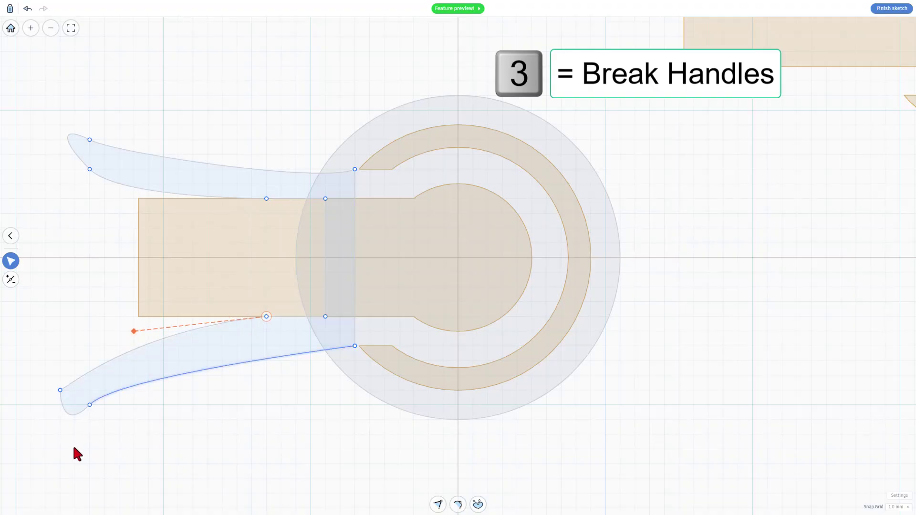
{"action": "left_click", "coordinate": [60, 390]}
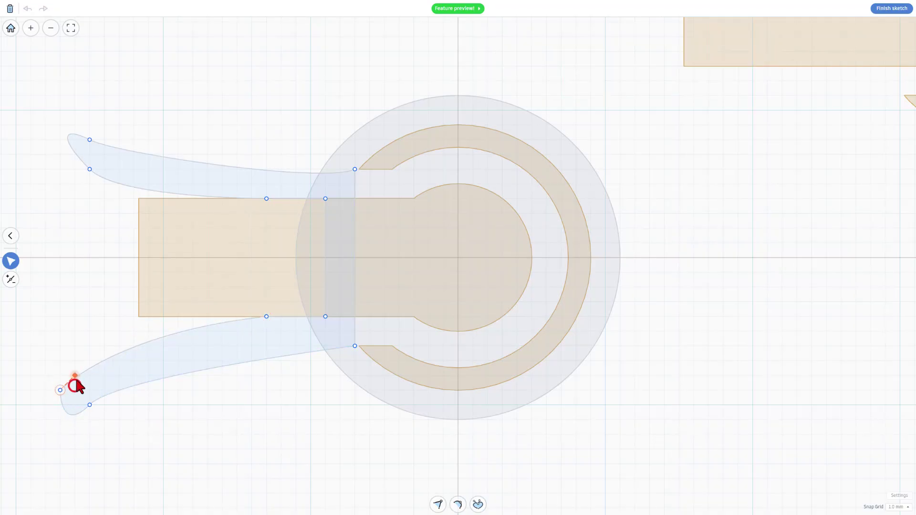
{"action": "left_click", "coordinate": [90, 404]}
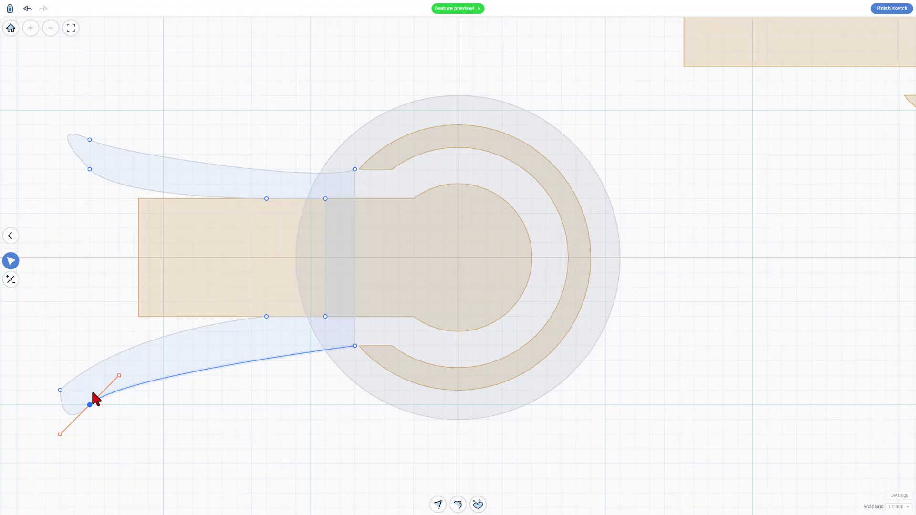
{"action": "key", "text": "3"}
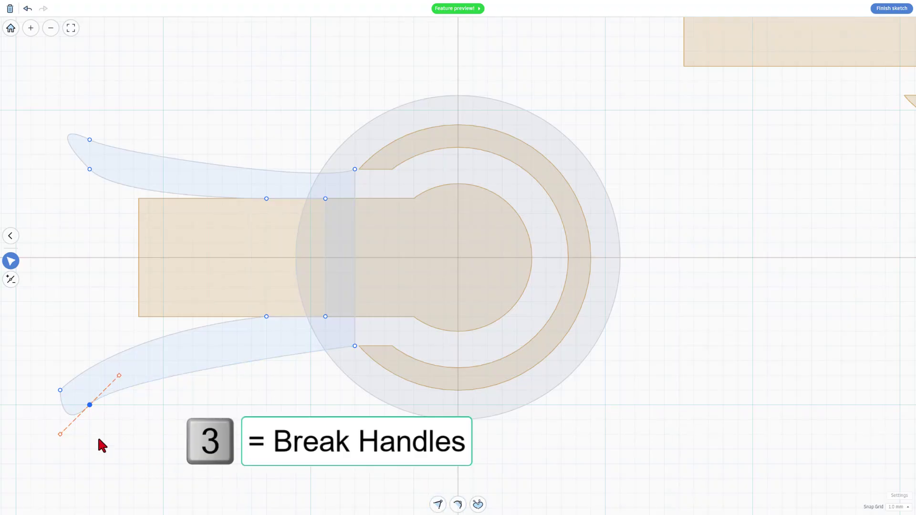
{"action": "left_click_drag", "start_coordinate": [59, 434], "coordinate": [38, 429]}
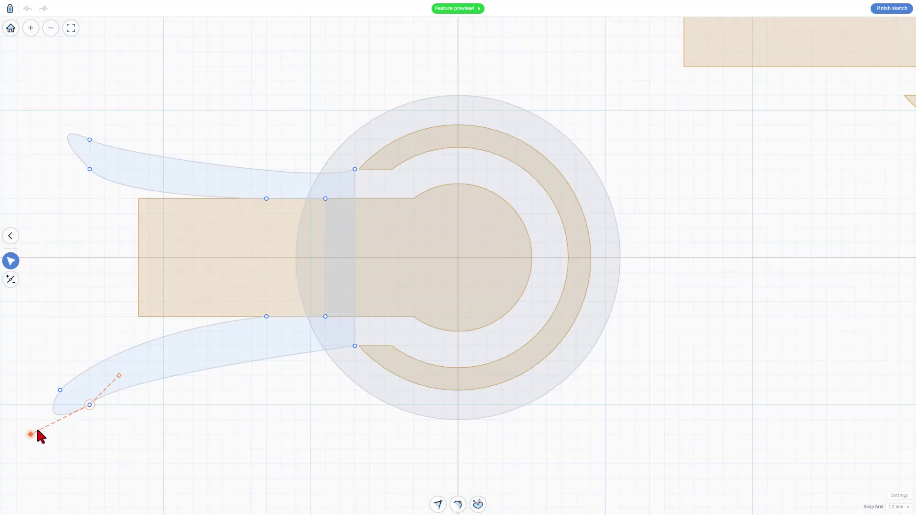
{"action": "left_click", "coordinate": [90, 404]}
{"action": "left_click_drag", "start_coordinate": [120, 375], "coordinate": [219, 358]}
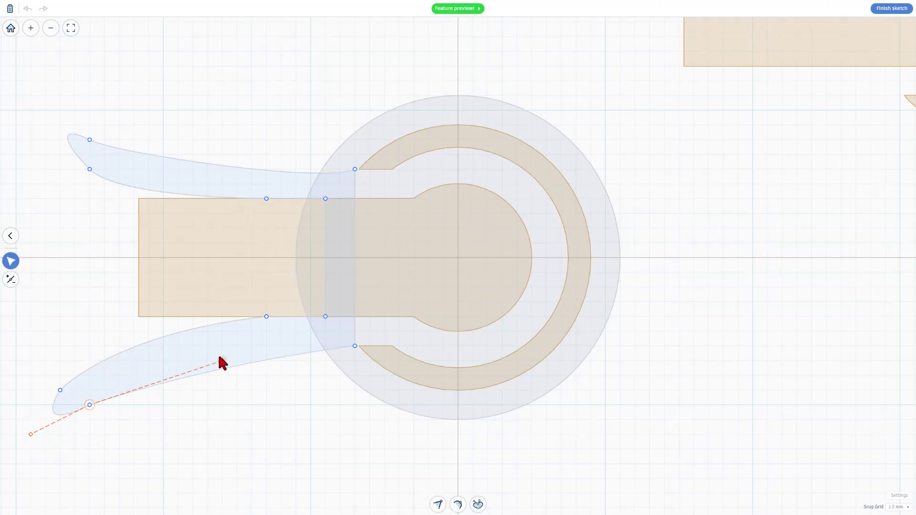
Step: Reshape the upper arm's curve and raise its inner end at the ring gap
{"action": "left_click", "coordinate": [90, 169]}
{"action": "left_click_drag", "start_coordinate": [119, 199], "coordinate": [133, 199]}
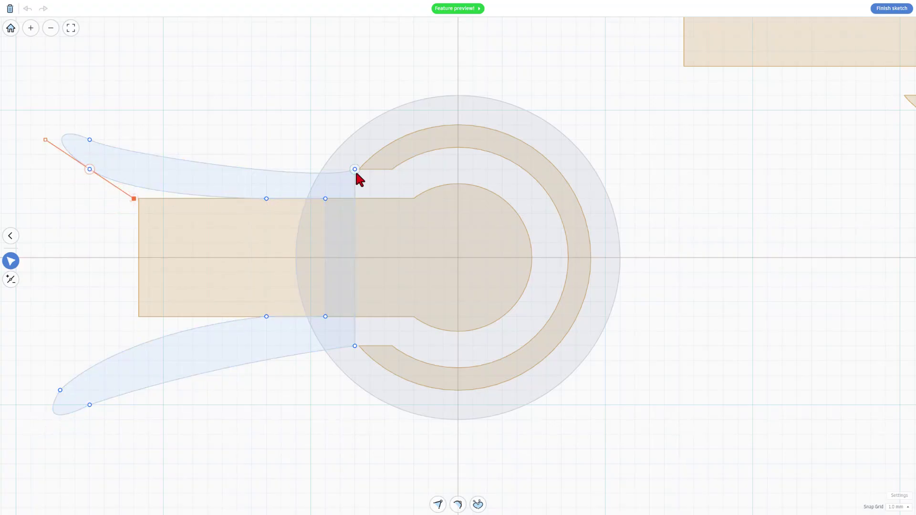
{"action": "left_click_drag", "start_coordinate": [355, 169], "coordinate": [348, 154]}
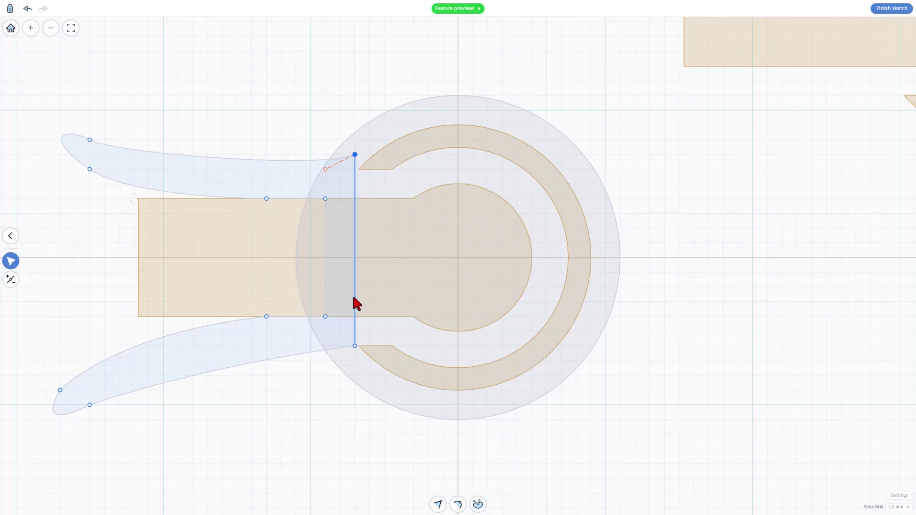
{"action": "left_click", "coordinate": [260, 120]}
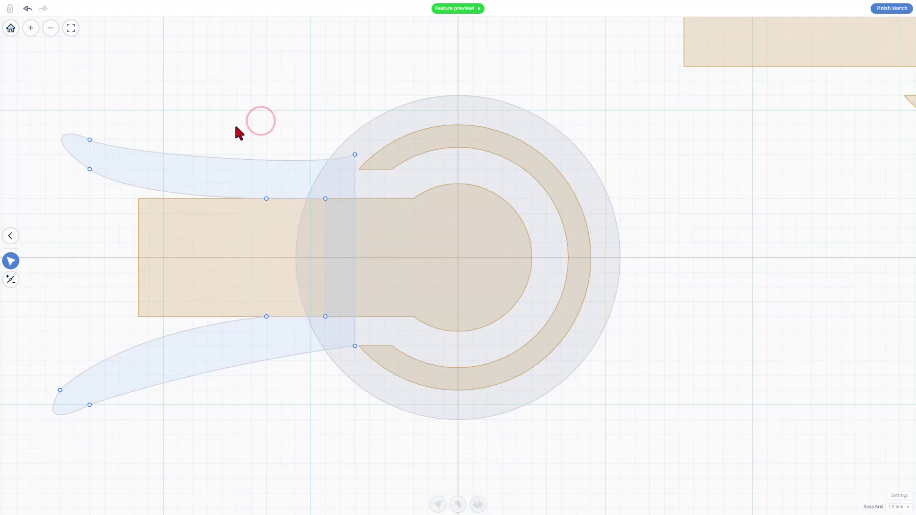
Step: Select the big circle's outline and add two points on its right edge
{"action": "left_click", "coordinate": [236, 127]}
{"action": "scroll", "coordinate": [432, 345], "scroll_direction": "down", "scroll_amount": 3}
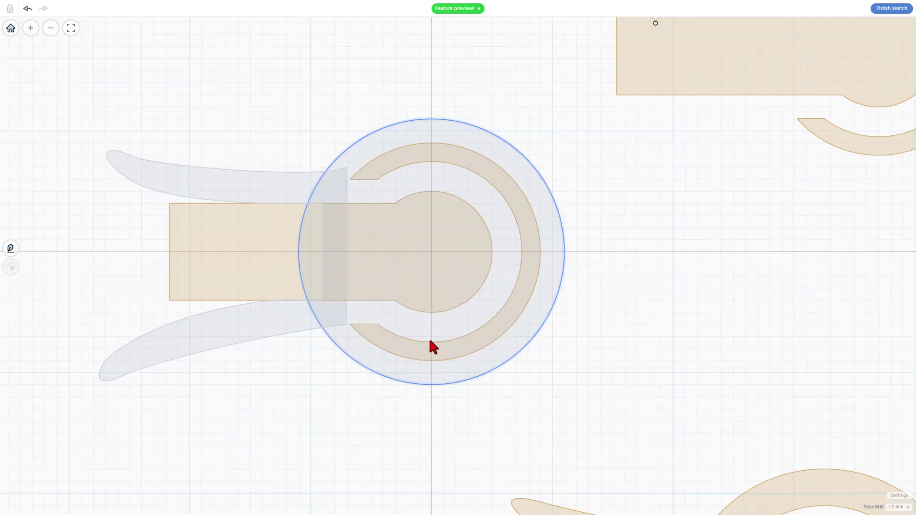
{"action": "scroll", "coordinate": [397, 348], "scroll_direction": "right", "scroll_amount": 5}
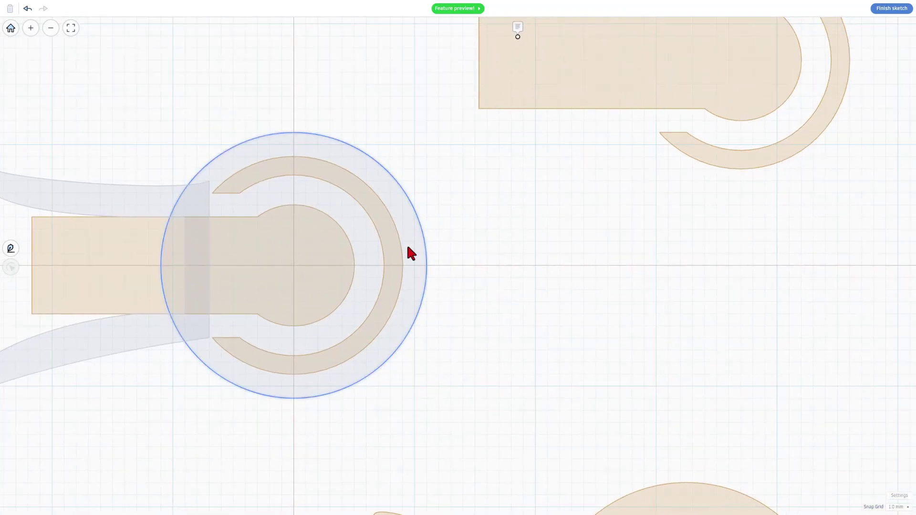
{"action": "left_click", "coordinate": [427, 239]}
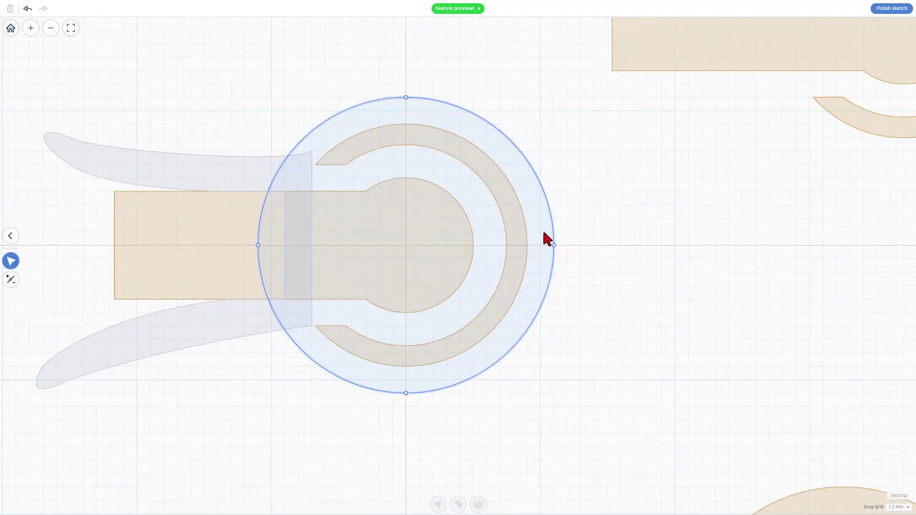
{"action": "left_click", "coordinate": [537, 223]}
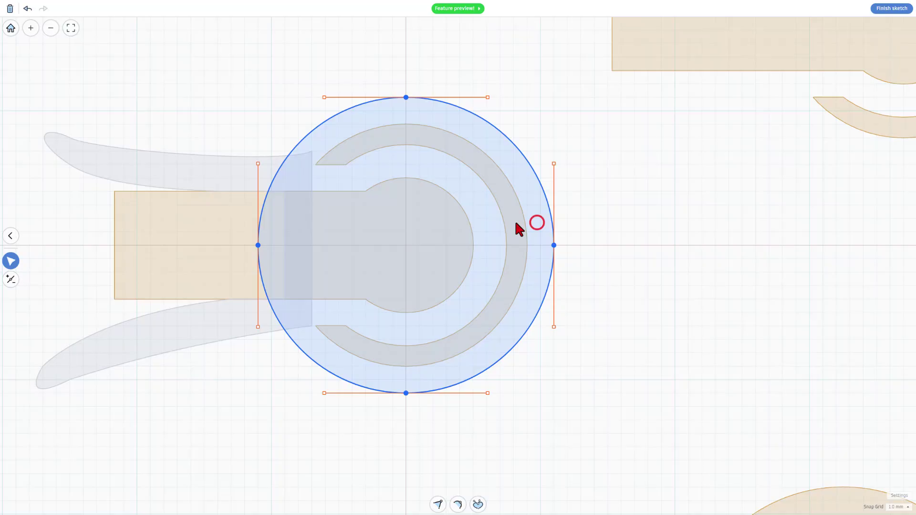
{"action": "left_click", "coordinate": [11, 279]}
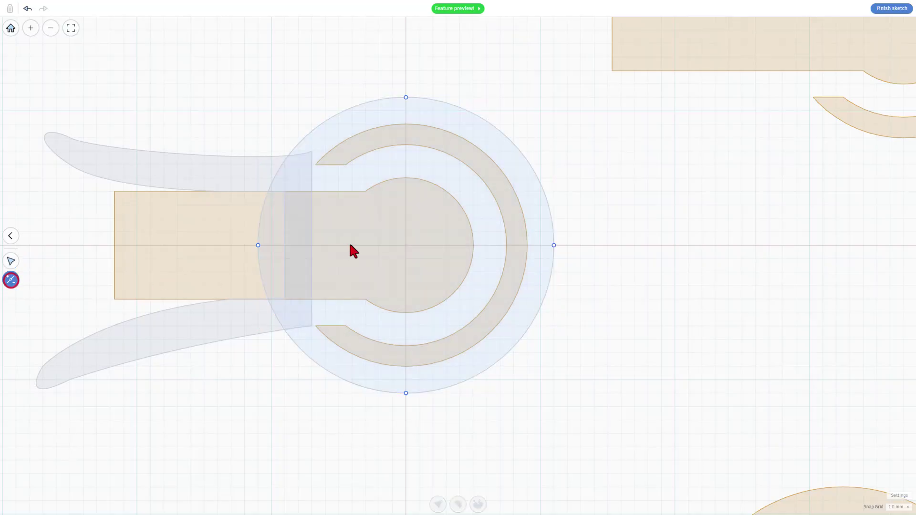
{"action": "left_click", "coordinate": [551, 222]}
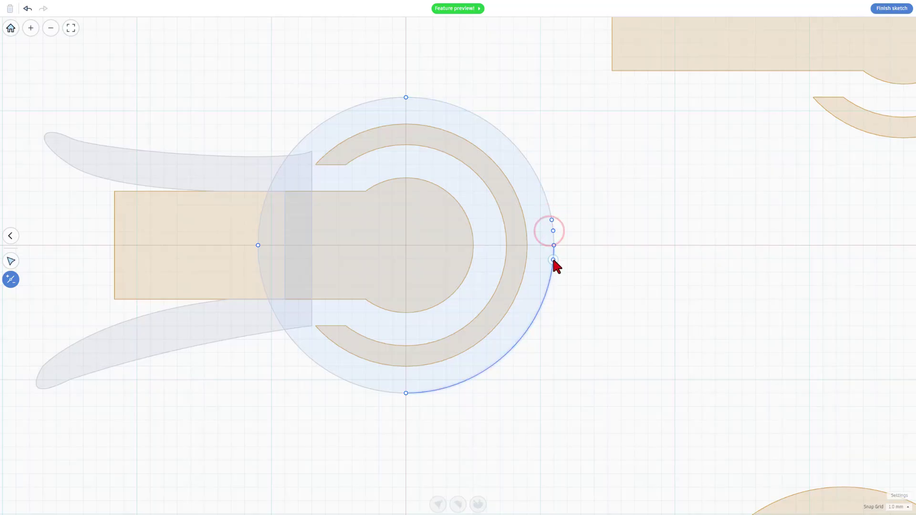
{"action": "left_click", "coordinate": [553, 260]}
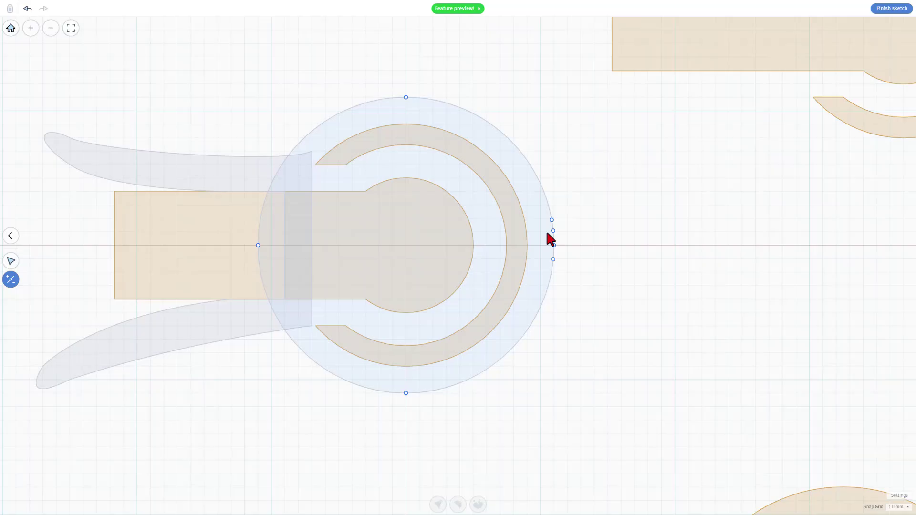
Step: Push the right-edge point inward to cut a notch with a straight lower edge
{"action": "left_click", "coordinate": [12, 262]}
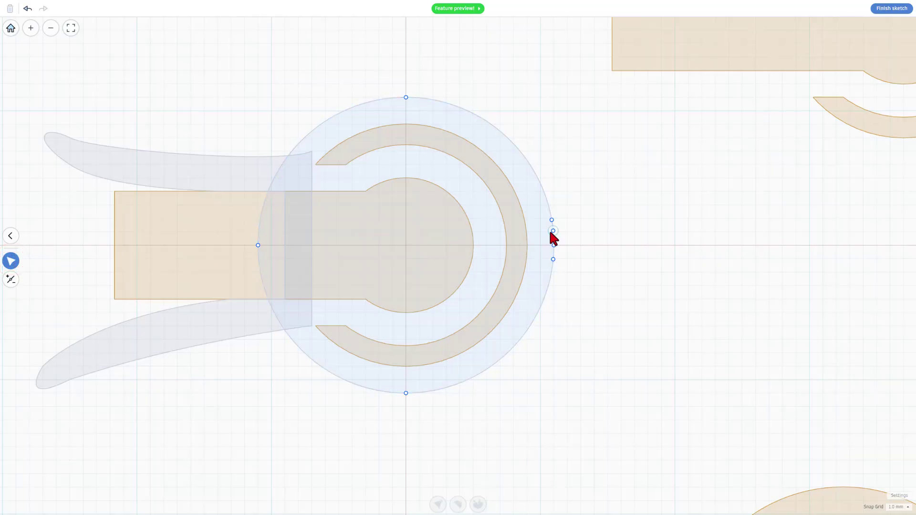
{"action": "left_click_drag", "start_coordinate": [553, 231], "coordinate": [526, 232]}
{"action": "scroll", "coordinate": [525, 234], "scroll_direction": "up", "scroll_amount": 1}
{"action": "scroll", "coordinate": [527, 238], "scroll_direction": "up", "scroll_amount": 6}
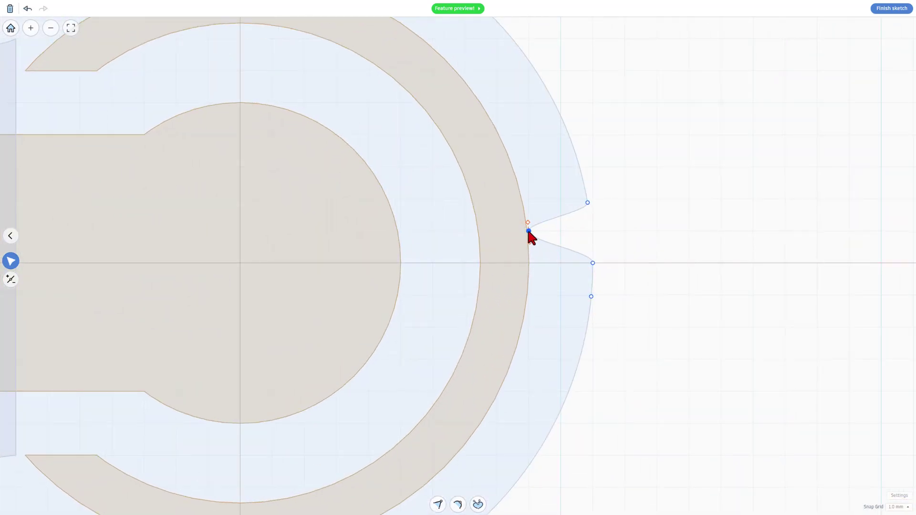
{"action": "left_click_drag", "start_coordinate": [527, 234], "coordinate": [496, 232]}
{"action": "left_click_drag", "start_coordinate": [594, 261], "coordinate": [508, 297]}
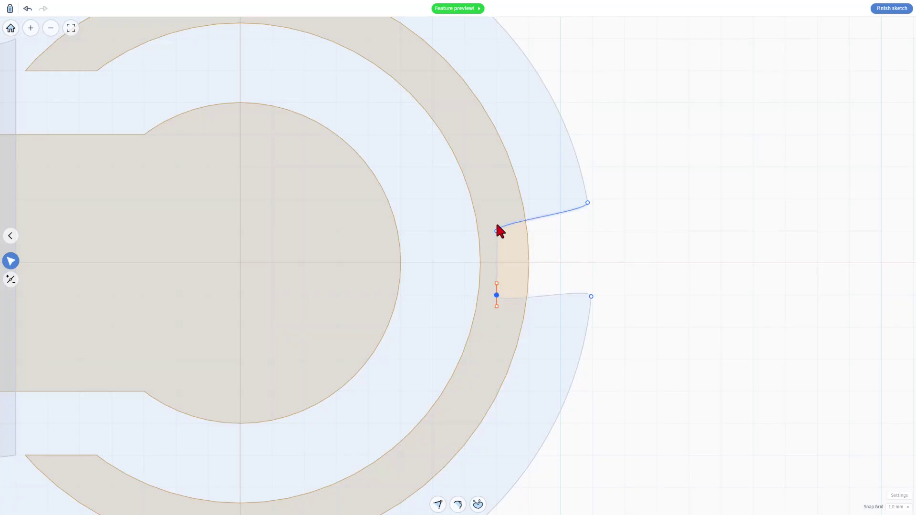
{"action": "key", "text": "1"}
{"action": "left_click", "coordinate": [554, 294]}
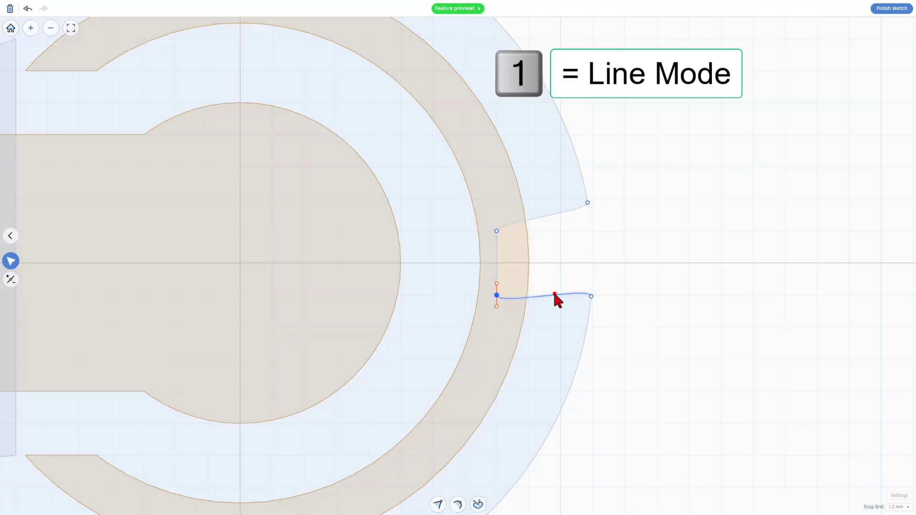
{"action": "key", "text": "1"}
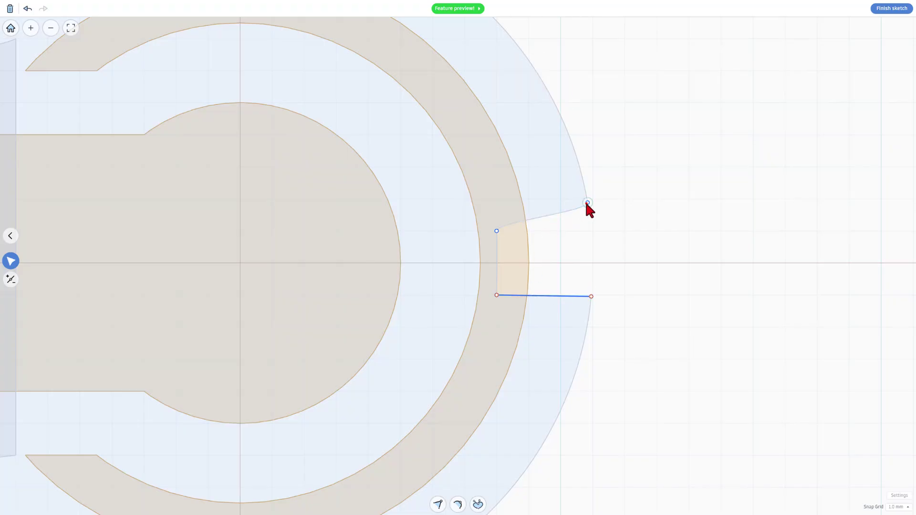
{"action": "left_click_drag", "start_coordinate": [586, 203], "coordinate": [591, 232]}
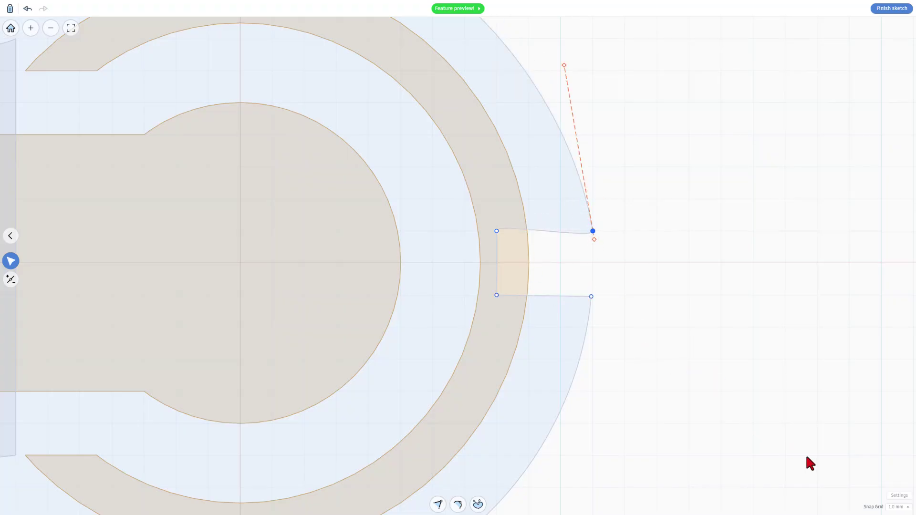
Step: Set the snap grid to 0.1 mm, straighten the notch's upper edge, and deselect to finish
{"action": "left_click", "coordinate": [896, 508]}
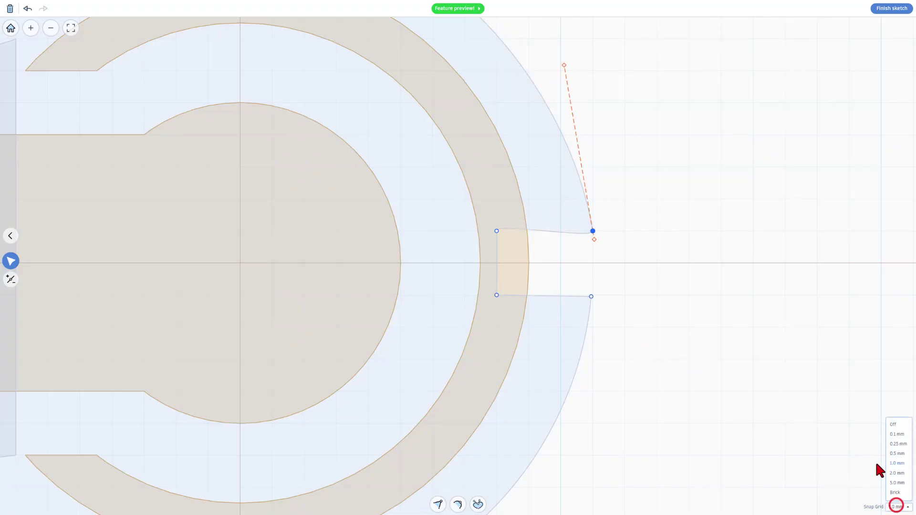
{"action": "left_click", "coordinate": [895, 434]}
{"action": "key", "text": "1"}
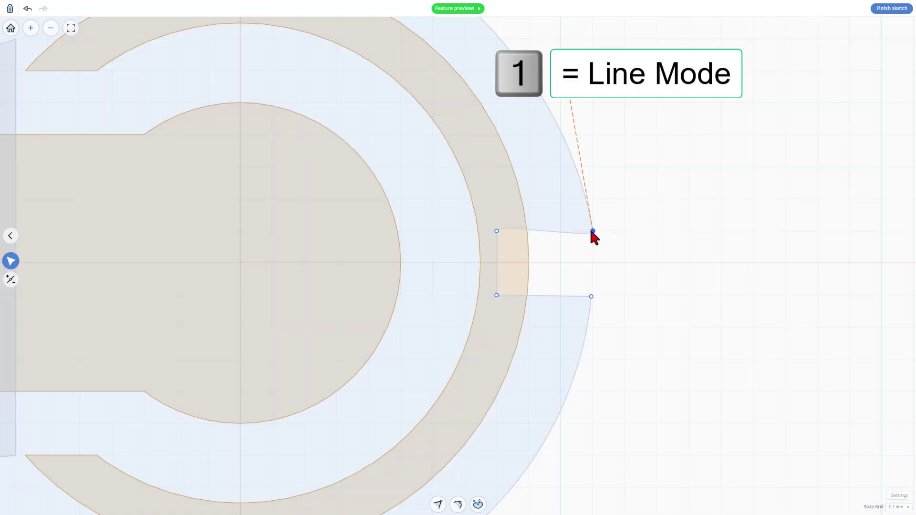
{"action": "left_click", "coordinate": [590, 230]}
{"action": "left_click", "coordinate": [591, 228]}
{"action": "scroll", "coordinate": [562, 256], "scroll_direction": "down", "scroll_amount": 5}
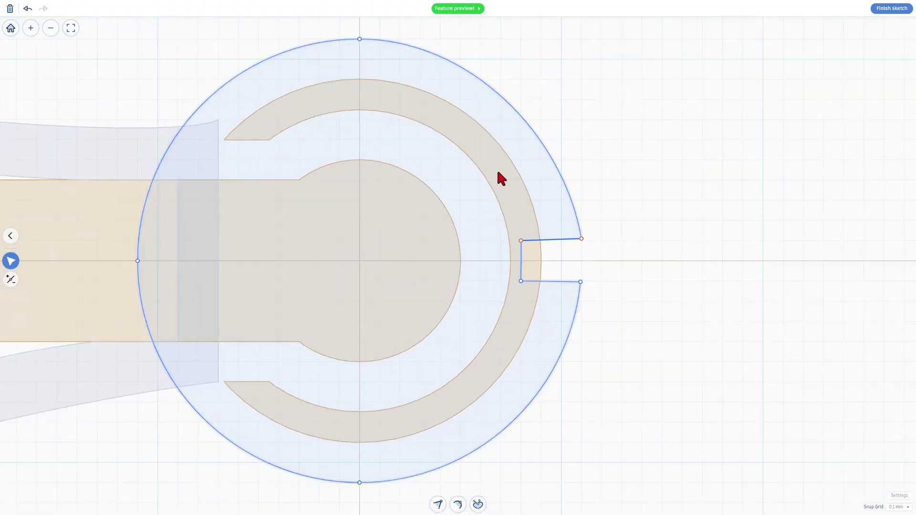
{"action": "scroll", "coordinate": [563, 245], "scroll_direction": "down", "scroll_amount": 2}
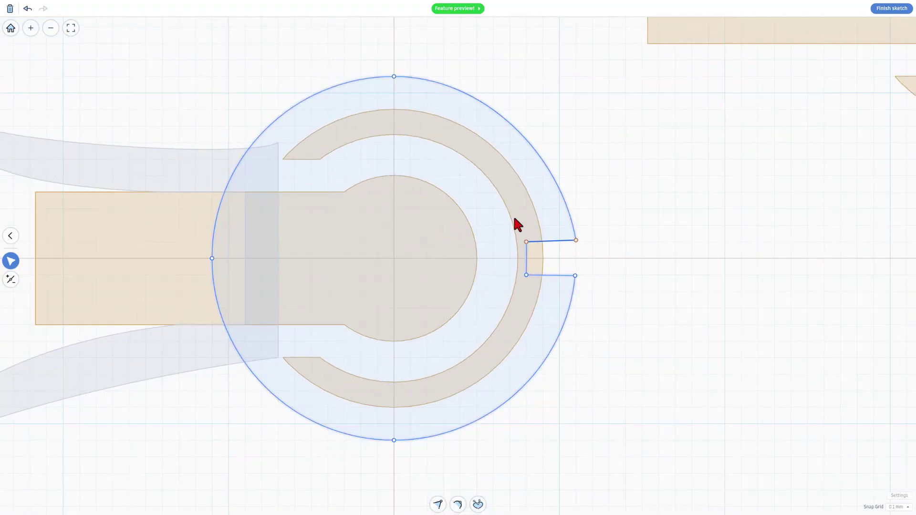
{"action": "left_click", "coordinate": [630, 220]}
Step: Start a pen sketch and set the snap grid to 1.0 mm
{"action": "key", "text": "p"}
{"action": "scroll", "coordinate": [633, 228], "scroll_direction": "down", "scroll_amount": 2}
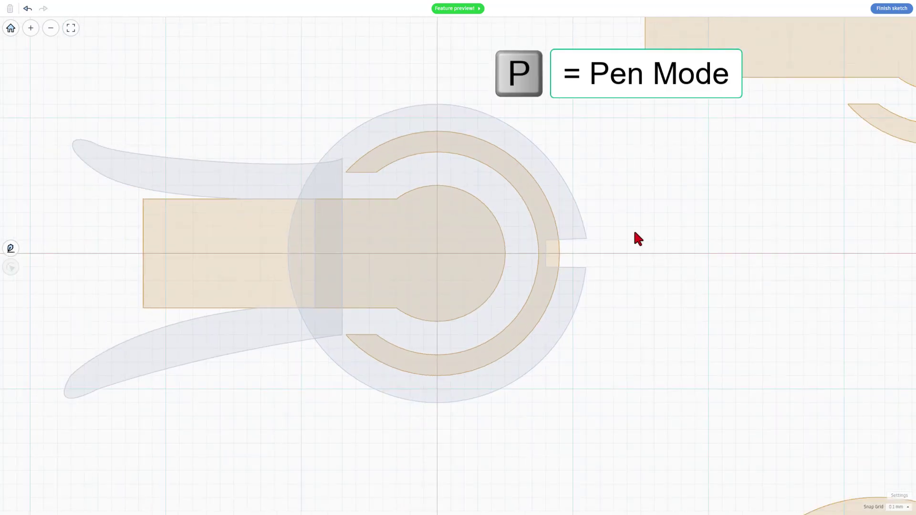
{"action": "left_click", "coordinate": [11, 248]}
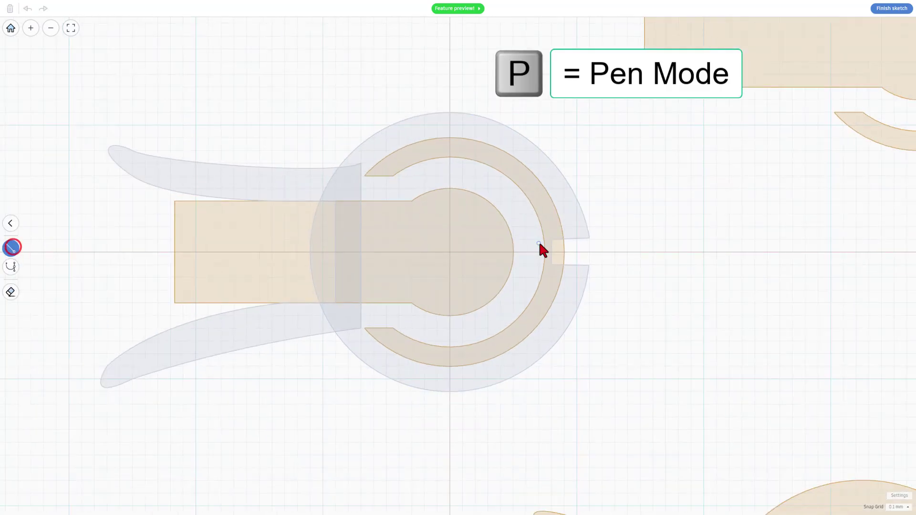
{"action": "scroll", "coordinate": [591, 248], "scroll_direction": "up", "scroll_amount": 1}
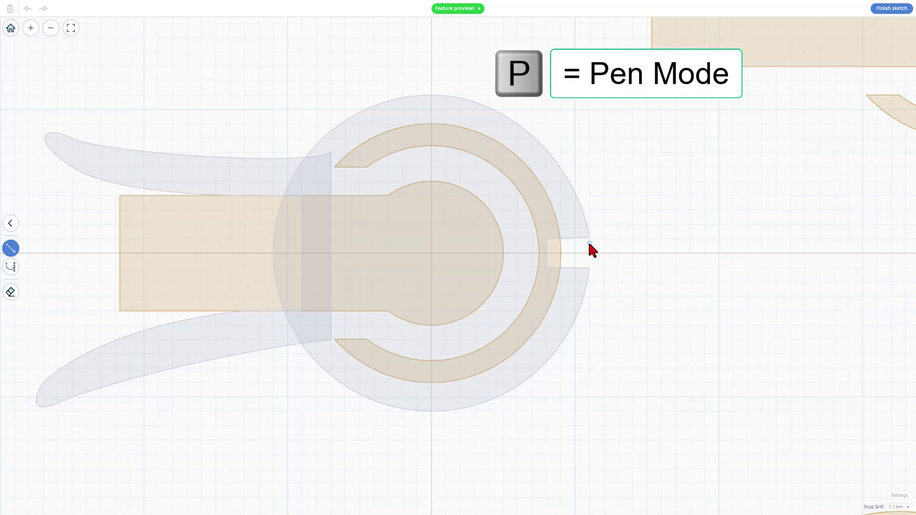
{"action": "scroll", "coordinate": [577, 253], "scroll_direction": "up", "scroll_amount": 1}
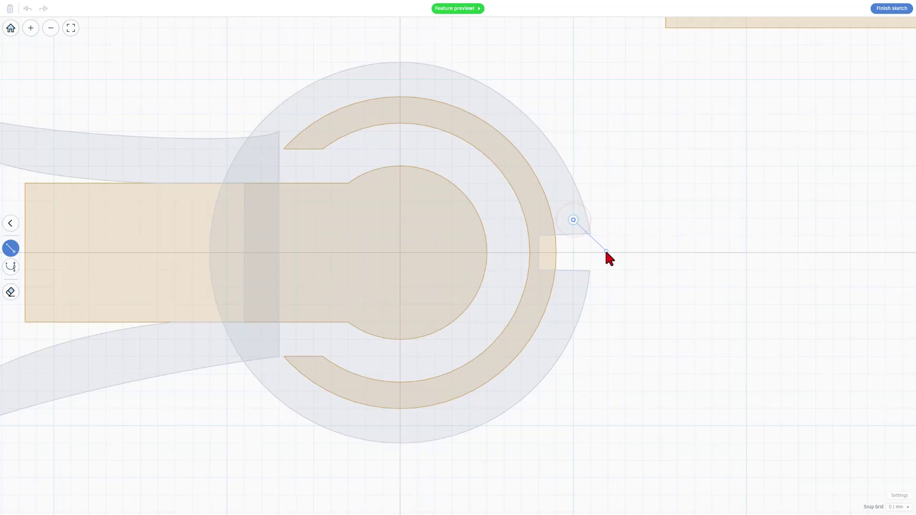
{"action": "left_click", "coordinate": [895, 506]}
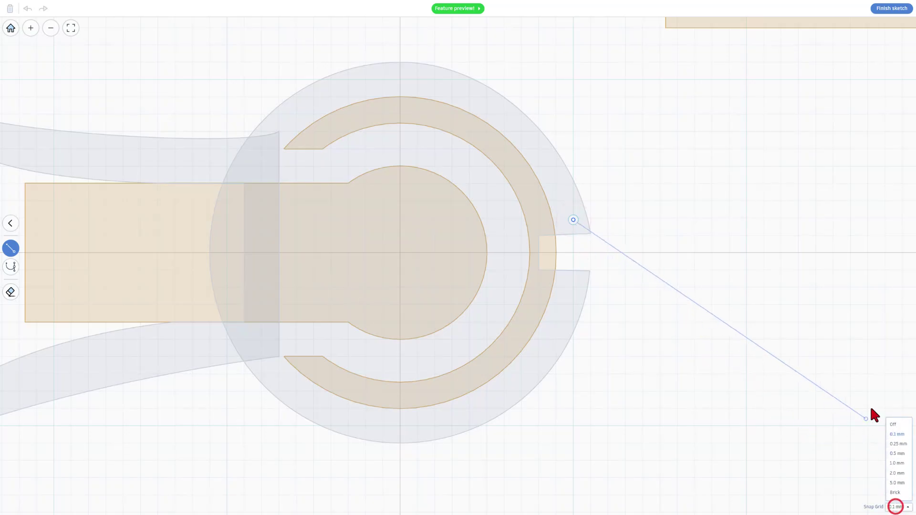
{"action": "left_click", "coordinate": [897, 463]}
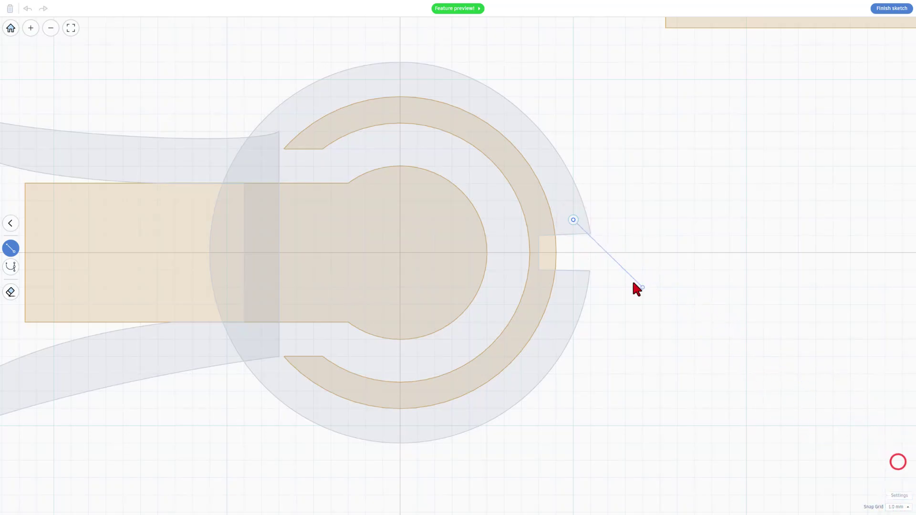
Step: Draw the upper jaw's zigzag teeth as a run of line points along its bottom
{"action": "left_click", "coordinate": [590, 253]}
{"action": "left_click", "coordinate": [608, 218]}
{"action": "left_click", "coordinate": [624, 252]}
{"action": "left_click", "coordinate": [640, 215]}
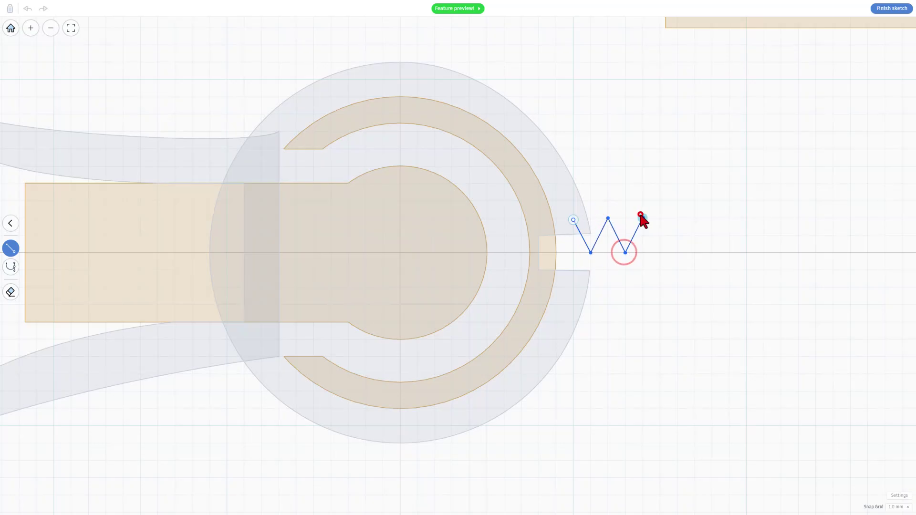
{"action": "left_click", "coordinate": [659, 253]}
{"action": "left_click", "coordinate": [677, 220]}
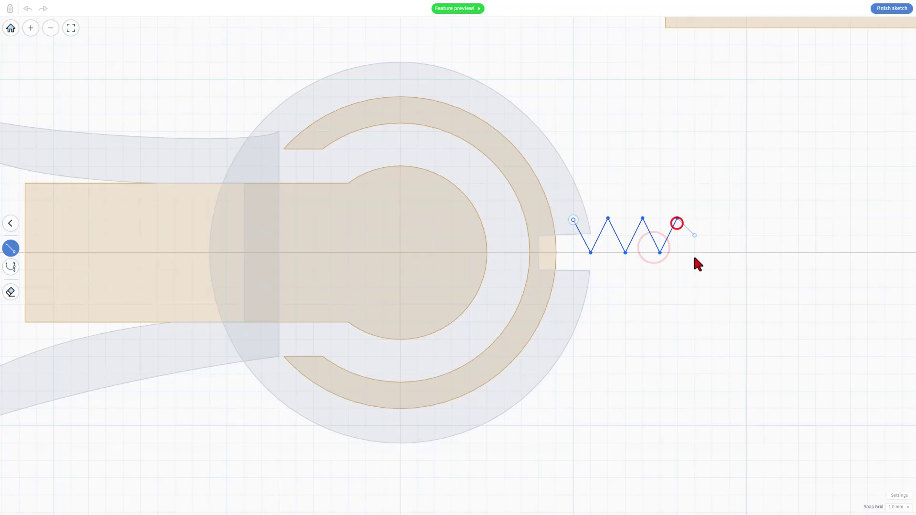
{"action": "left_click", "coordinate": [694, 253]}
{"action": "left_click", "coordinate": [711, 218]}
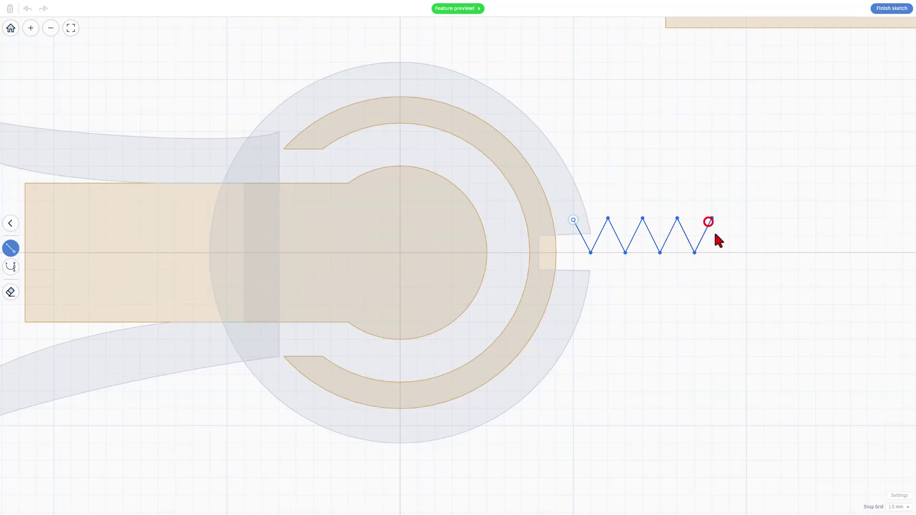
{"action": "key", "text": "2"}
{"action": "left_click", "coordinate": [729, 252]}
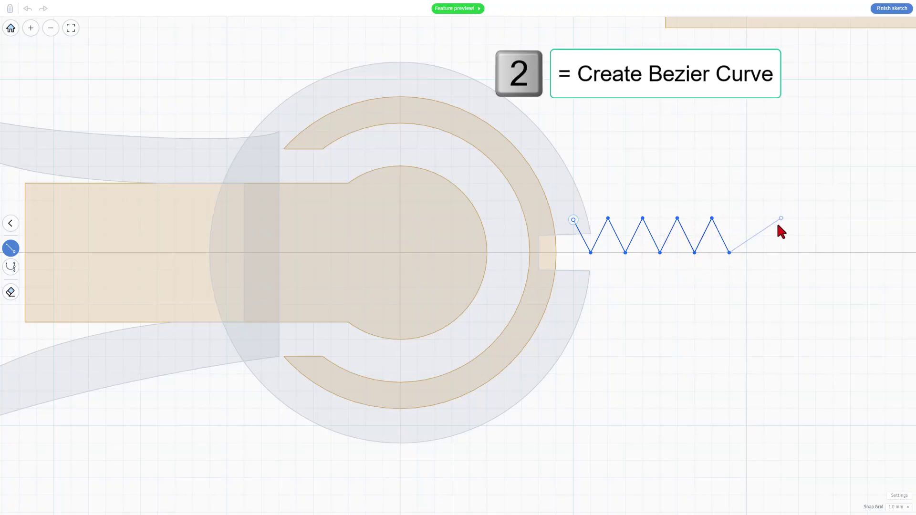
Step: Round the tip with a Bezier curve, add the straight top edge, and close the upper jaw
{"action": "key", "text": "2"}
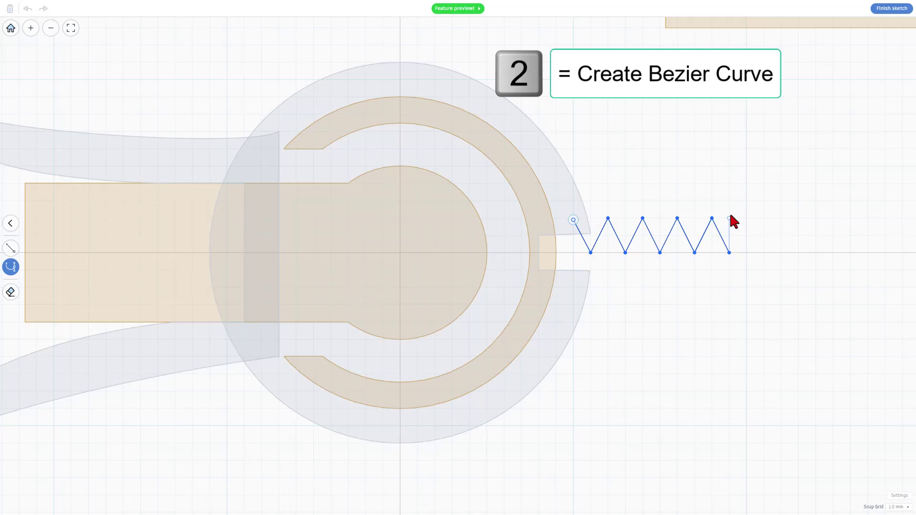
{"action": "left_click", "coordinate": [744, 219]}
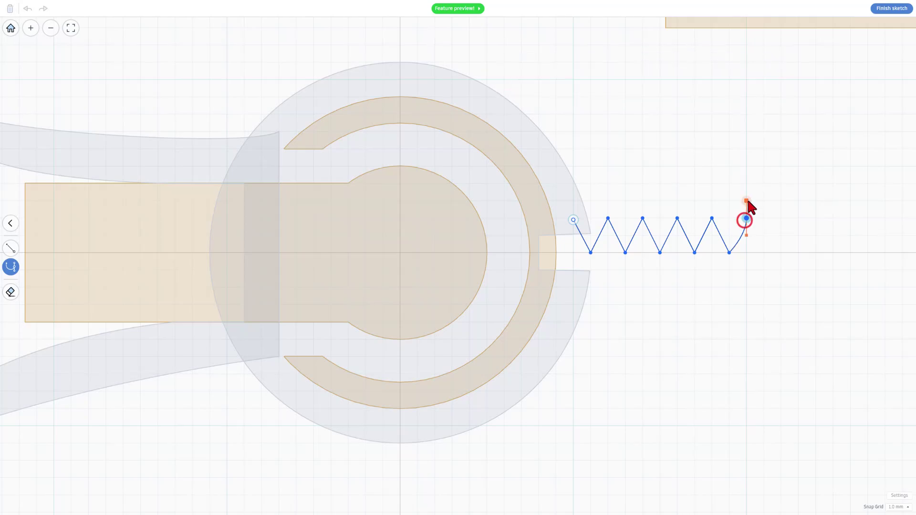
{"action": "left_click", "coordinate": [711, 183]}
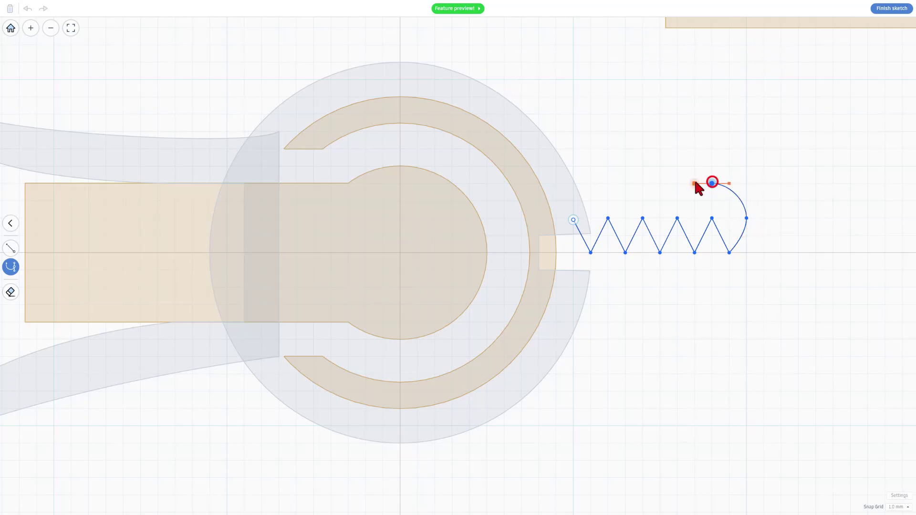
{"action": "left_click", "coordinate": [556, 183]}
{"action": "left_click", "coordinate": [569, 219]}
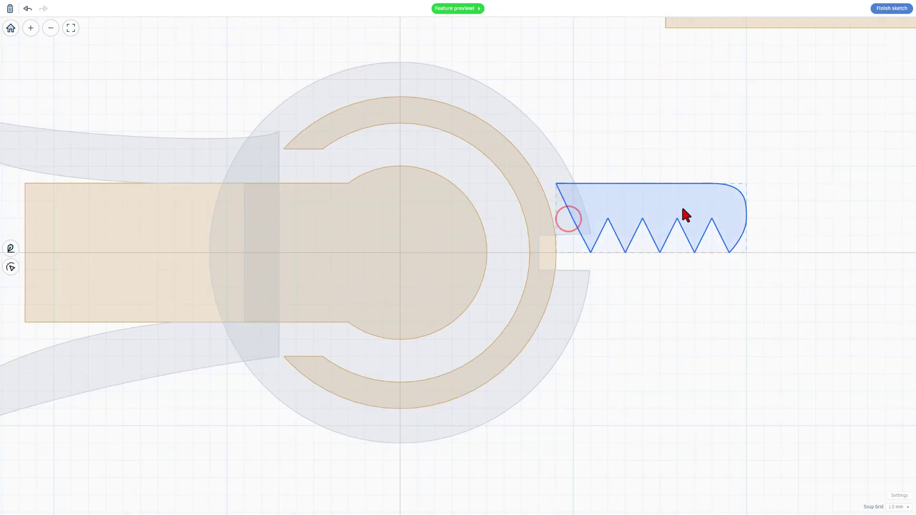
{"action": "key", "text": "p"}
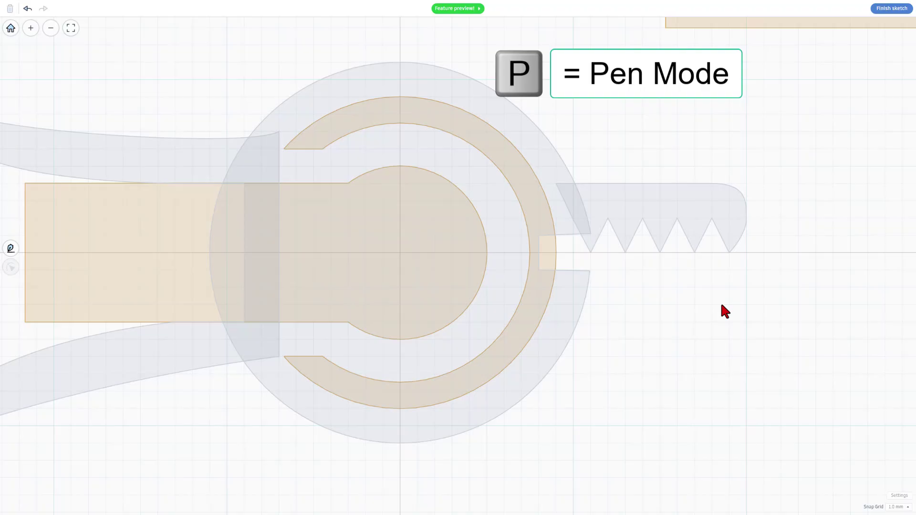
Step: Draw the lower jaw's short flat edge and zigzag teeth offset to interlock with the upper teeth
{"action": "key", "text": "p"}
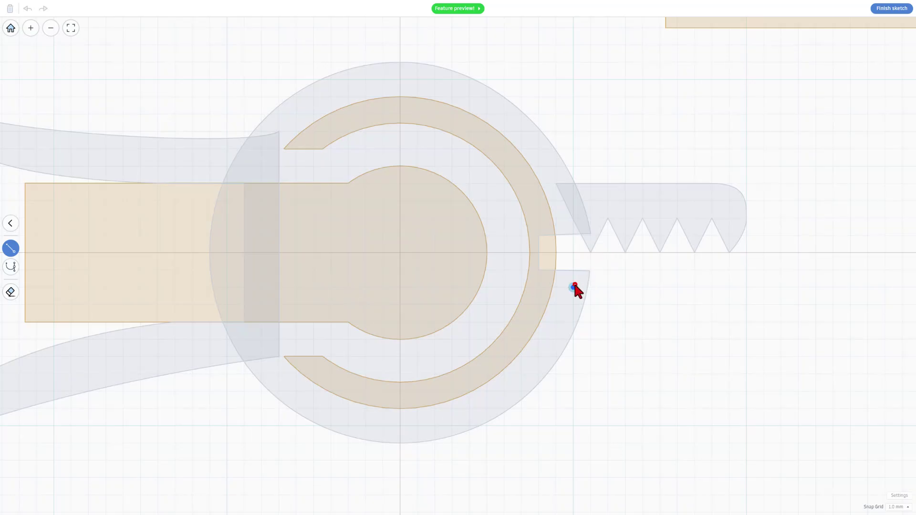
{"action": "left_click", "coordinate": [573, 287]}
{"action": "left_click", "coordinate": [590, 288]}
{"action": "left_click", "coordinate": [631, 286]}
{"action": "left_click", "coordinate": [660, 288]}
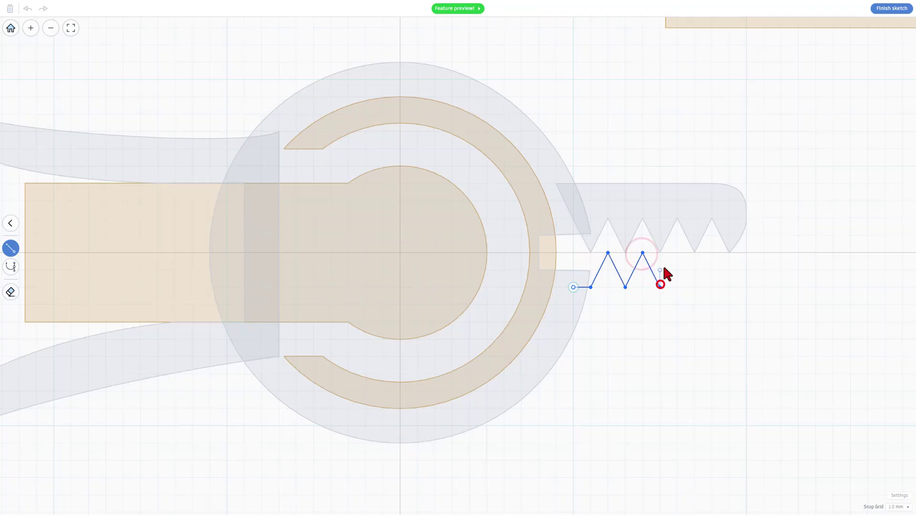
{"action": "left_click", "coordinate": [677, 253]}
{"action": "left_click", "coordinate": [696, 289]}
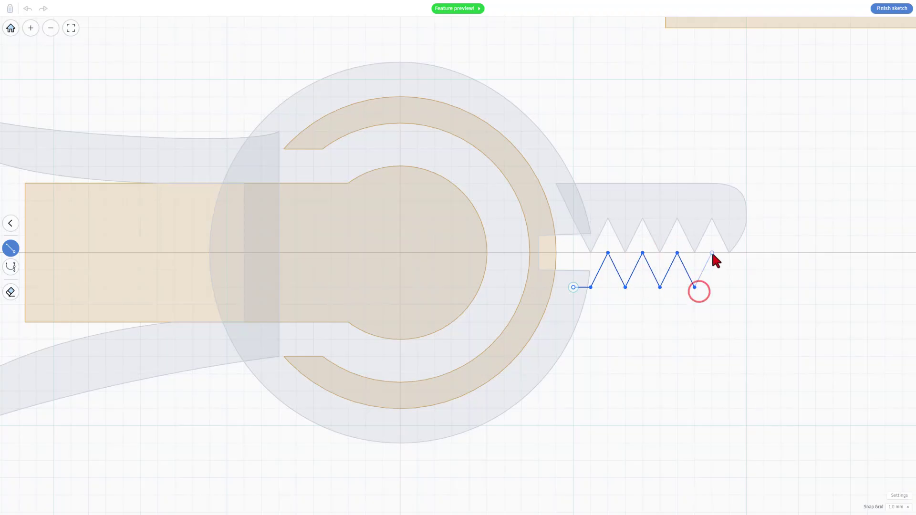
{"action": "left_click", "coordinate": [711, 253]}
{"action": "left_click", "coordinate": [724, 286]}
Step: Curve the lower jaw's rounded tip and underside back toward the disc
{"action": "key", "text": "2"}
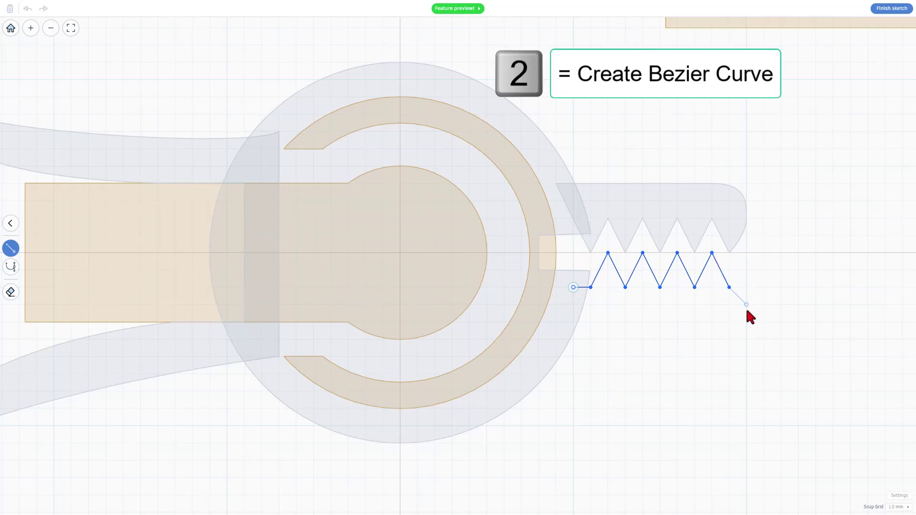
{"action": "key", "text": "2"}
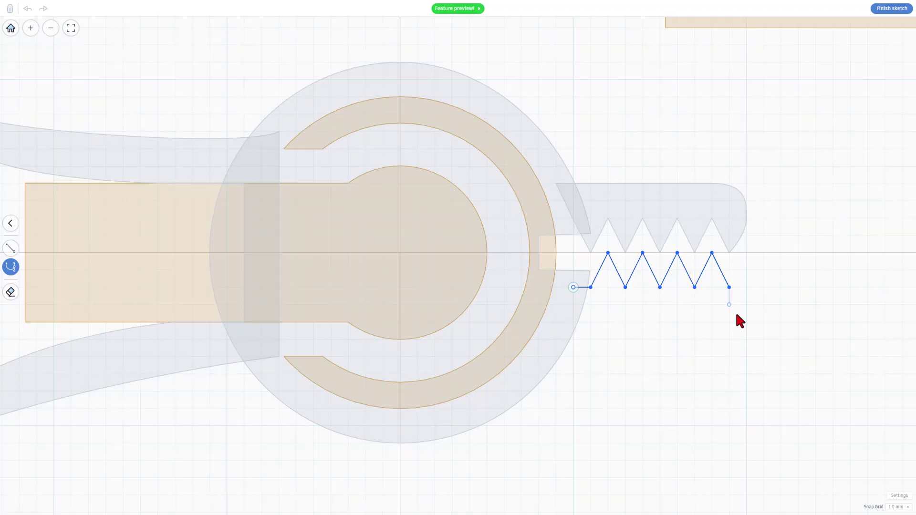
{"action": "left_click_drag", "start_coordinate": [748, 322], "coordinate": [748, 324]}
{"action": "left_click", "coordinate": [556, 339]}
Step: Close the lower jaw outline and select it for vertex editing
{"action": "left_click", "coordinate": [572, 288]}
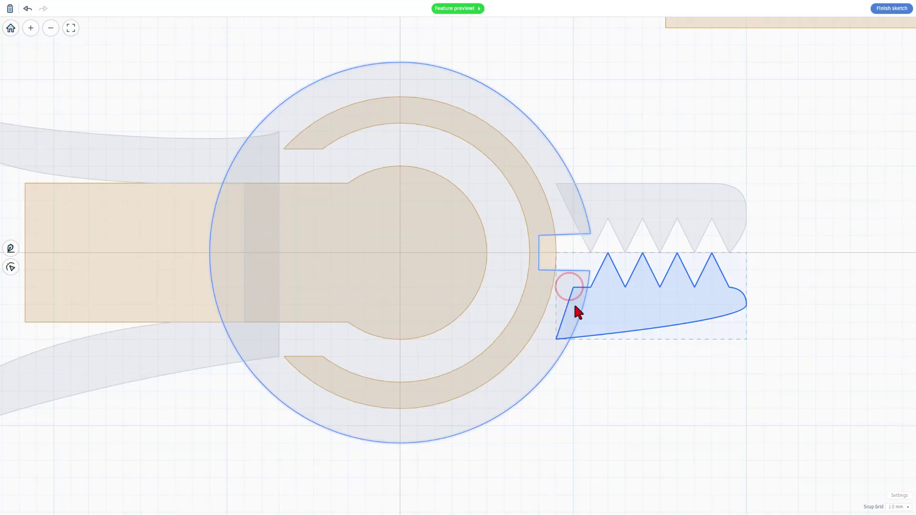
{"action": "left_click", "coordinate": [701, 295]}
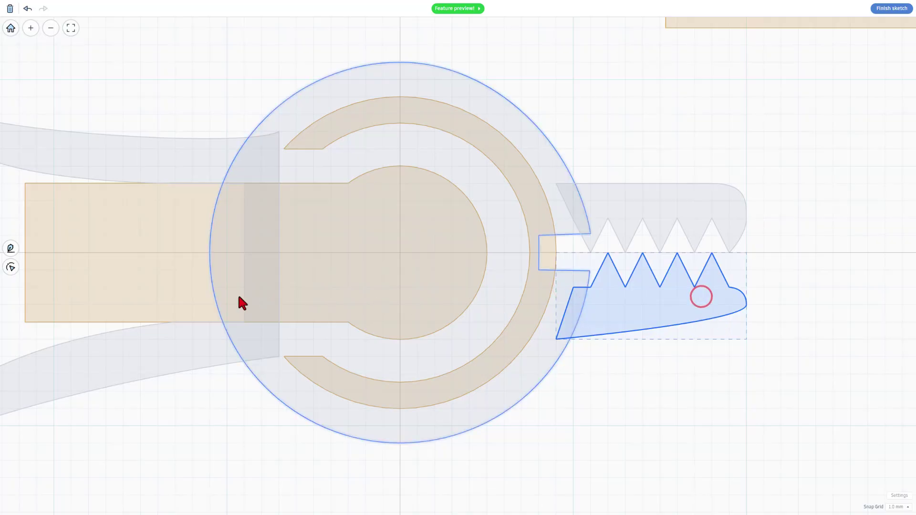
{"action": "left_click", "coordinate": [11, 268]}
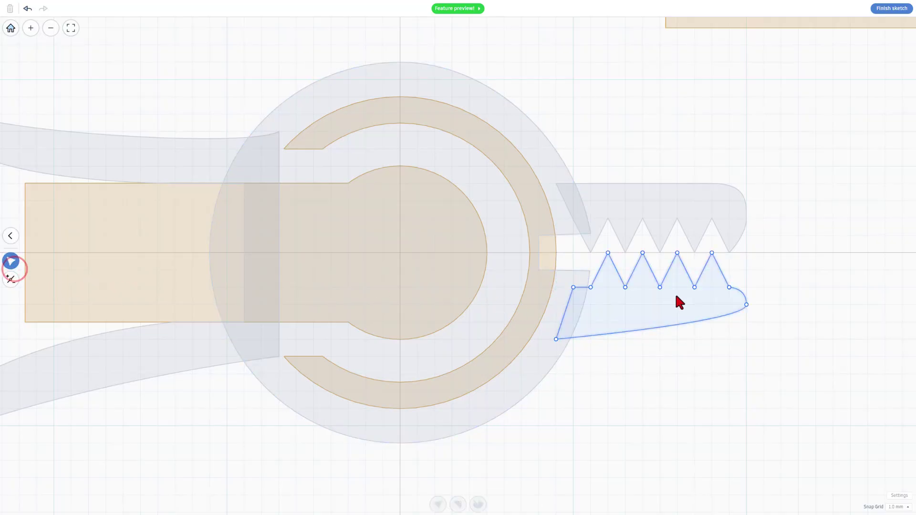
Step: Drag the lower jaw's tip vertex and curve down one grid step for a rounder end
{"action": "left_click", "coordinate": [746, 305]}
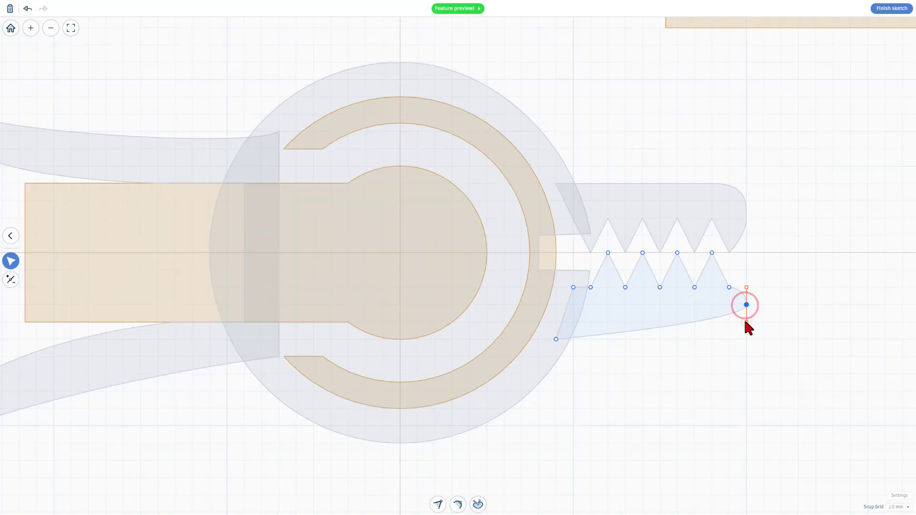
{"action": "left_click_drag", "start_coordinate": [748, 320], "coordinate": [713, 337]}
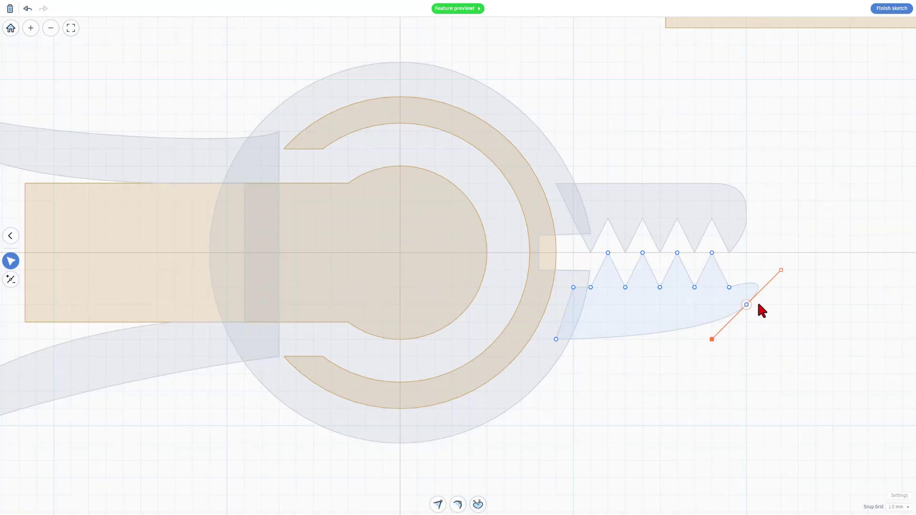
{"action": "left_click_drag", "start_coordinate": [745, 306], "coordinate": [746, 322]}
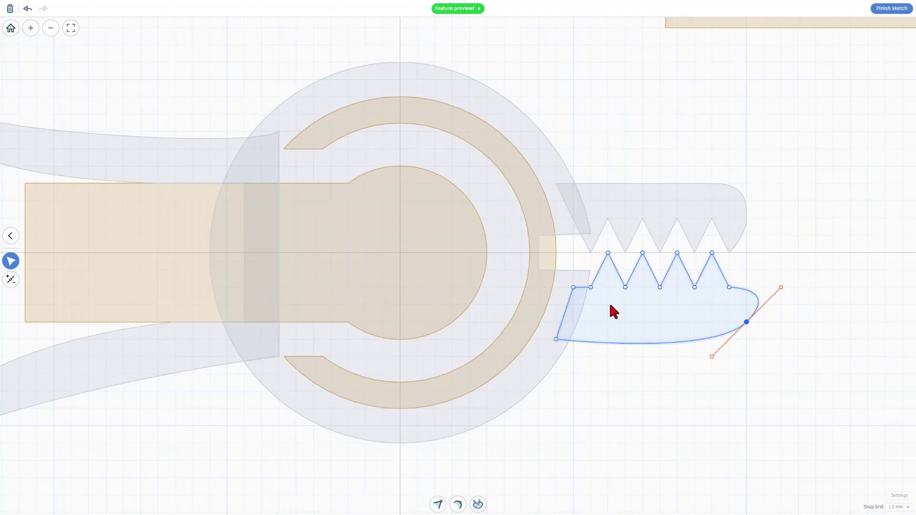
{"action": "left_click", "coordinate": [834, 261]}
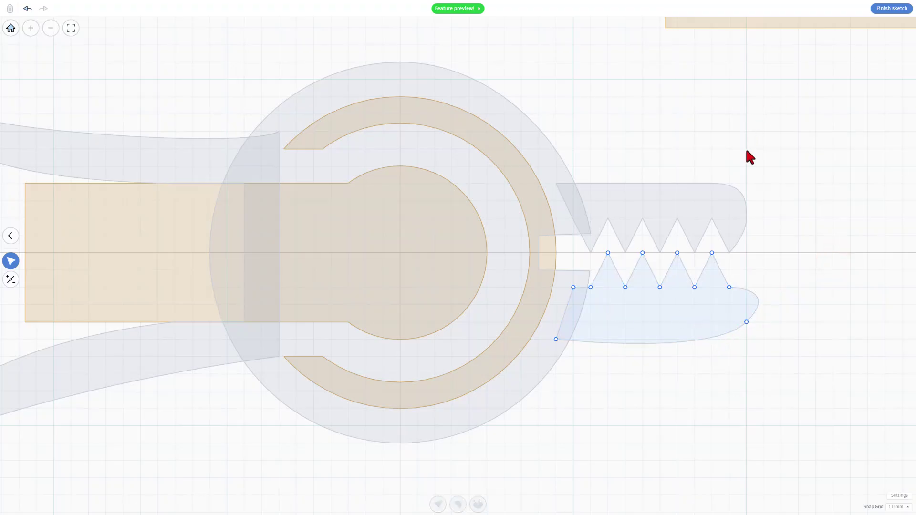
{"action": "scroll", "coordinate": [771, 200], "scroll_direction": "down", "scroll_amount": 1}
{"action": "scroll", "coordinate": [772, 201], "scroll_direction": "down", "scroll_amount": 1}
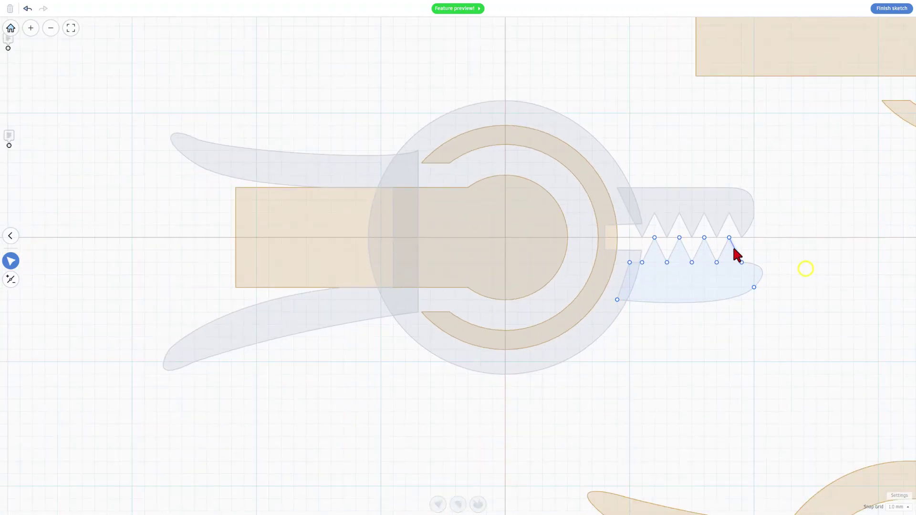
Step: Finish the sketch and set the solid clip body's height to 8 mm
{"action": "left_click", "coordinate": [889, 9]}
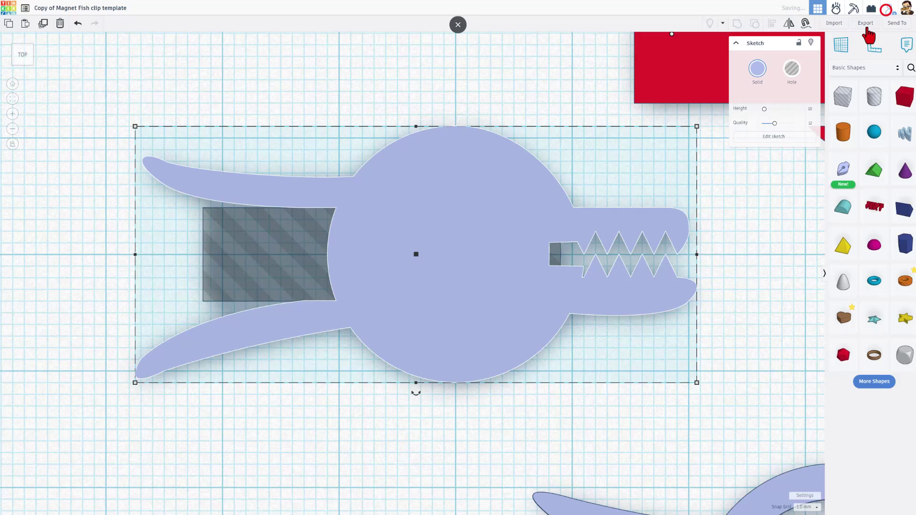
{"action": "right_click_drag", "start_coordinate": [242, 277], "coordinate": [16, 210]}
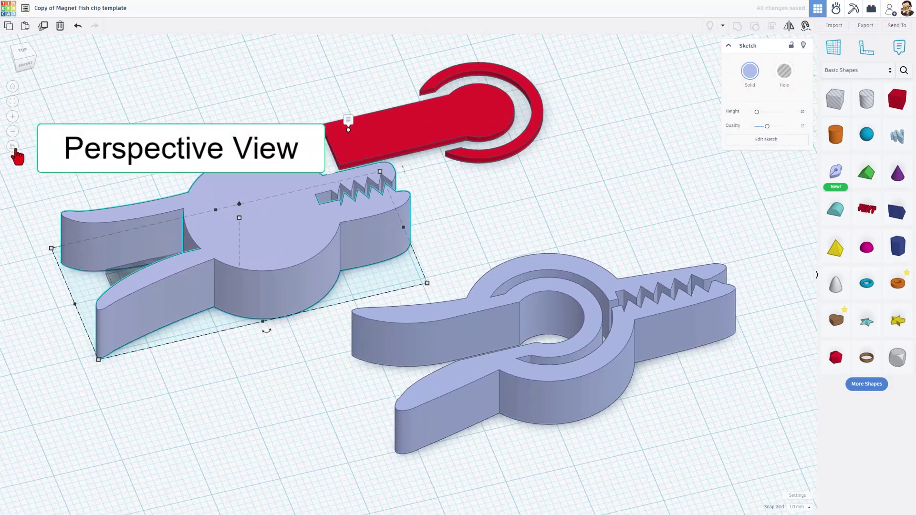
{"action": "left_click", "coordinate": [13, 146]}
{"action": "key", "text": "f"}
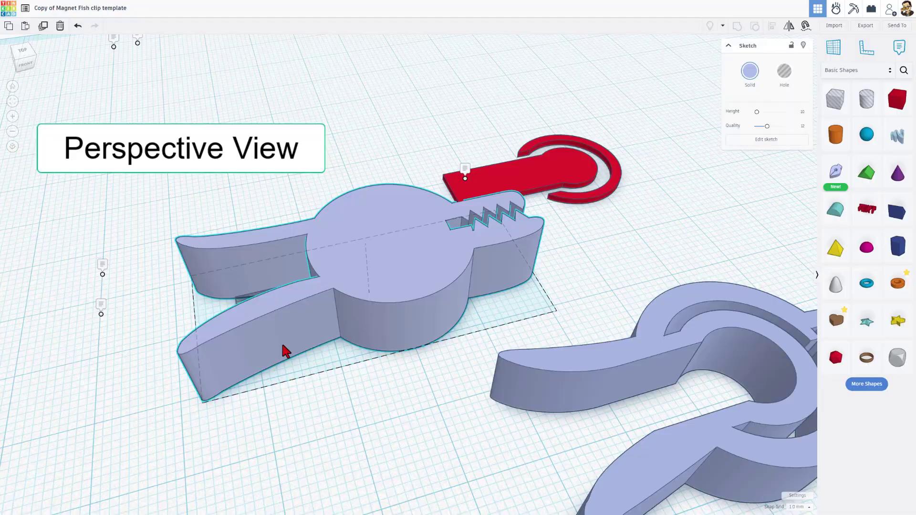
{"action": "right_click_drag", "start_coordinate": [355, 354], "coordinate": [387, 222]}
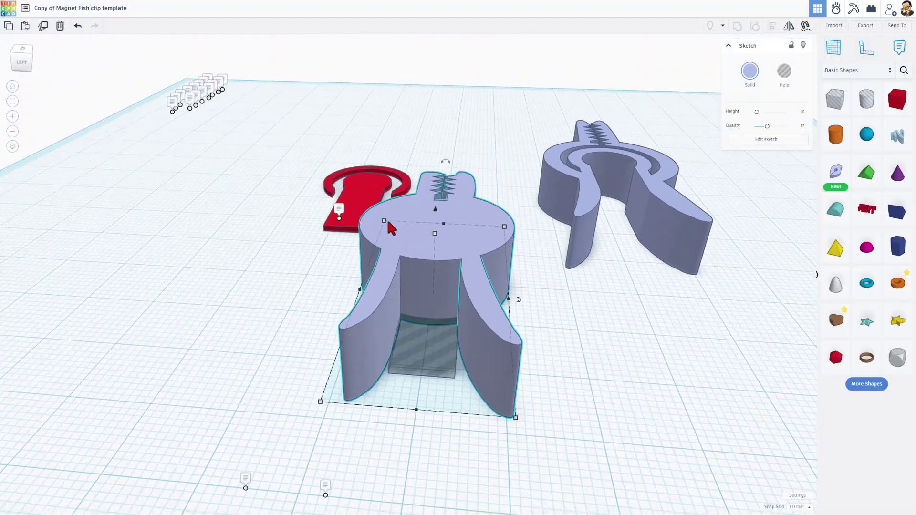
{"action": "mouse_move", "coordinate": [433, 235]}
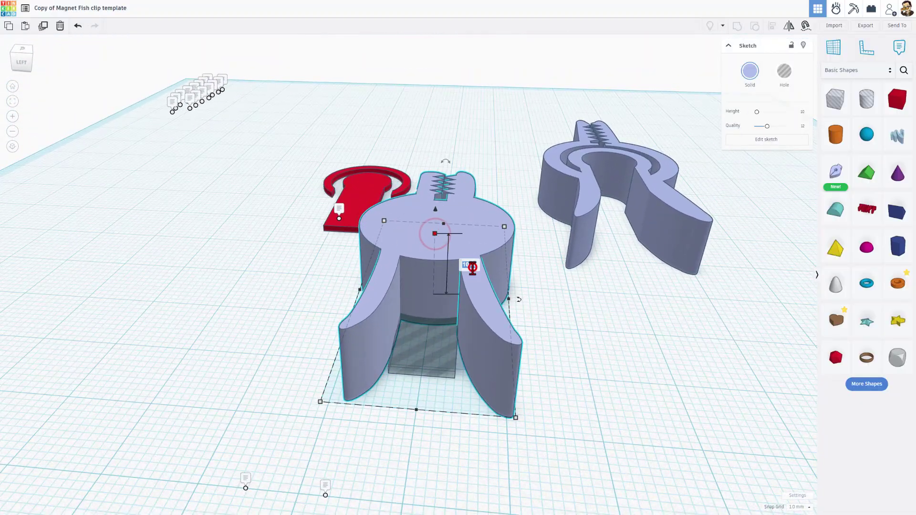
{"action": "left_click", "coordinate": [471, 265]}
{"action": "type", "text": "8"}
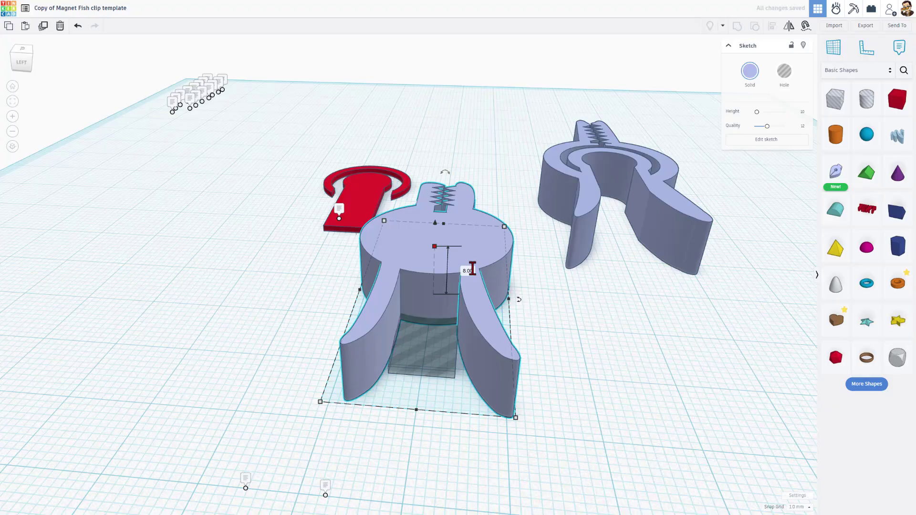
{"action": "key", "text": "Return"}
Step: Set the rectangular hole's height to 8 mm as well
{"action": "right_click_drag", "start_coordinate": [446, 272], "coordinate": [437, 328]}
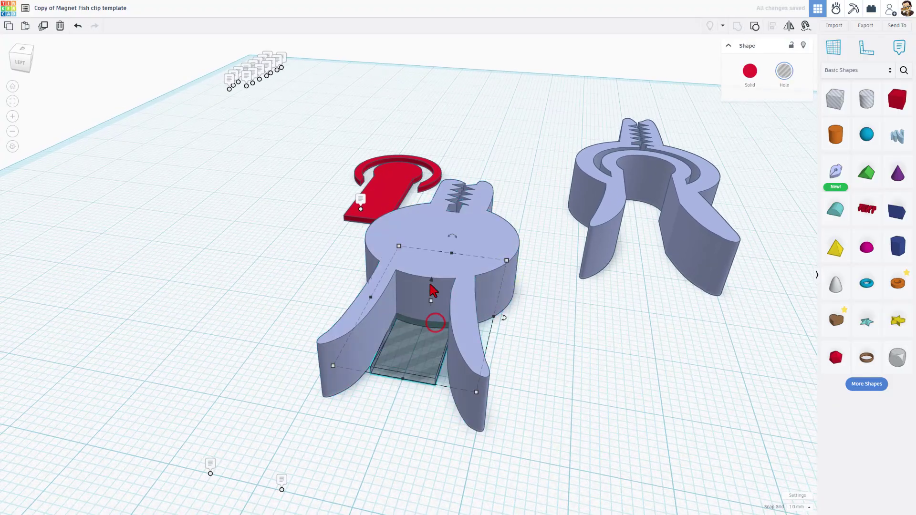
{"action": "mouse_move", "coordinate": [431, 301]}
{"action": "left_click", "coordinate": [465, 304]}
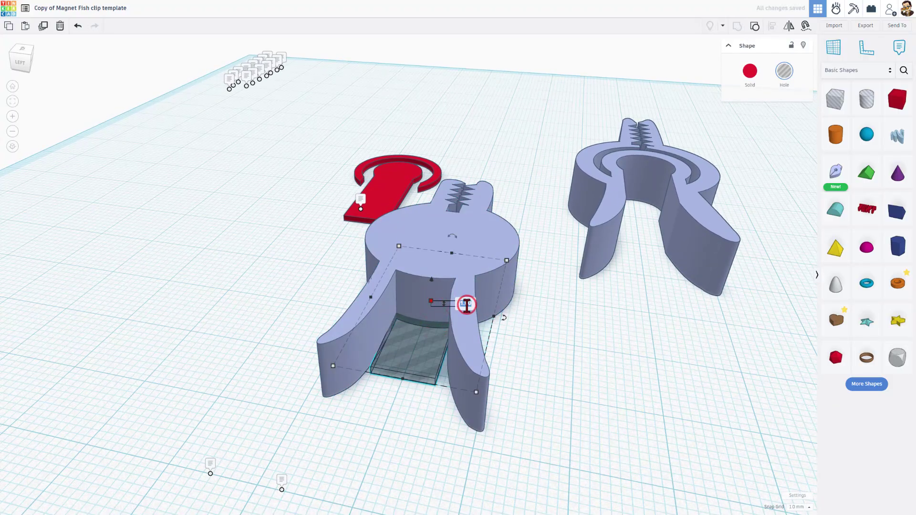
{"action": "type", "text": "8"}
{"action": "key", "text": "Return"}
Step: Box-select the lavender clip body and grey hole and group them with Ctrl+G
{"action": "right_click_drag", "start_coordinate": [508, 299], "coordinate": [411, 297]}
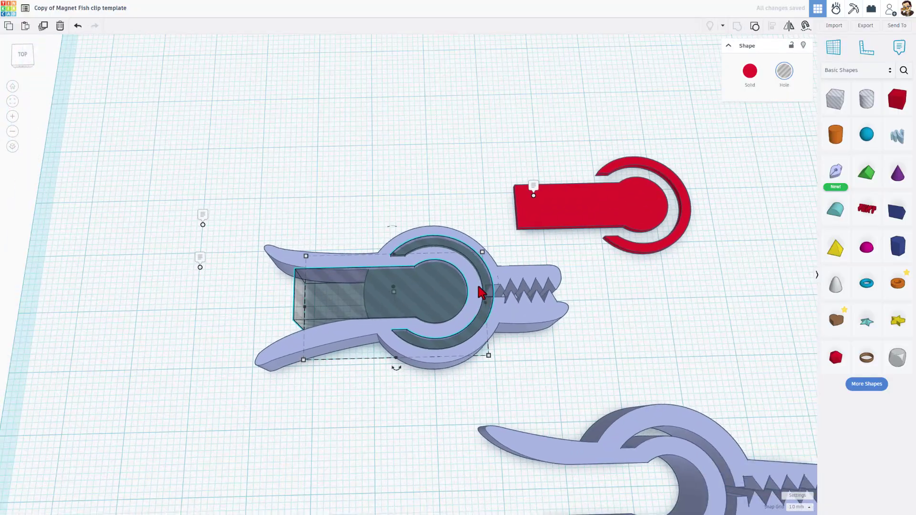
{"action": "left_click_drag", "start_coordinate": [289, 208], "coordinate": [479, 320]}
{"action": "key", "text": "ctrl+g"}
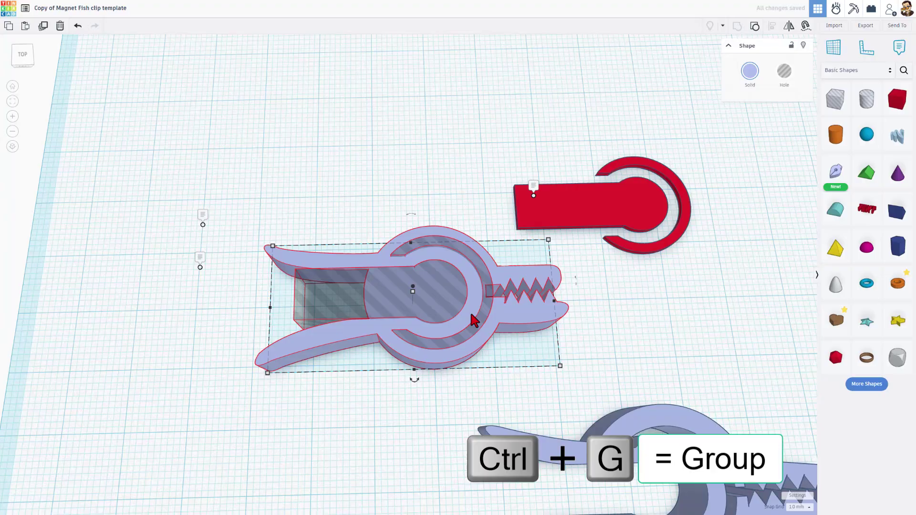
{"action": "scroll", "coordinate": [475, 321], "scroll_direction": "up", "scroll_amount": 4}
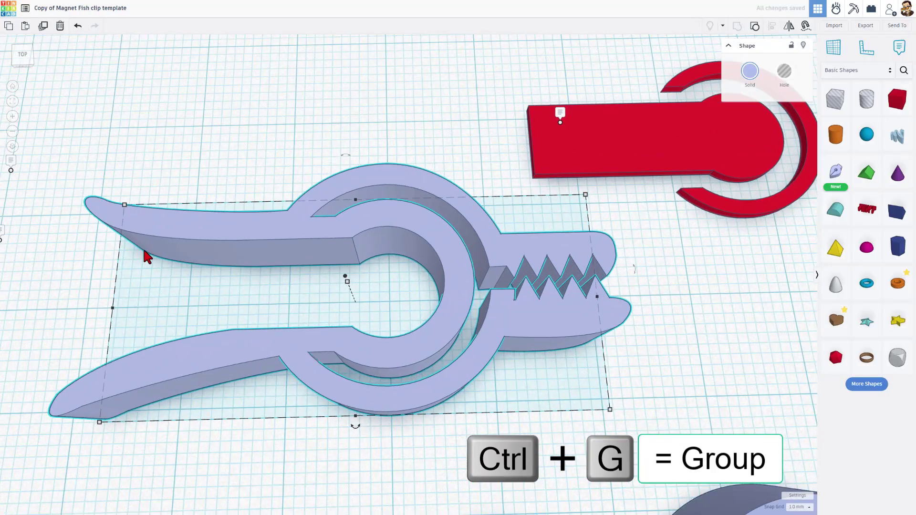
{"action": "right_click_drag", "start_coordinate": [141, 228], "coordinate": [209, 236]}
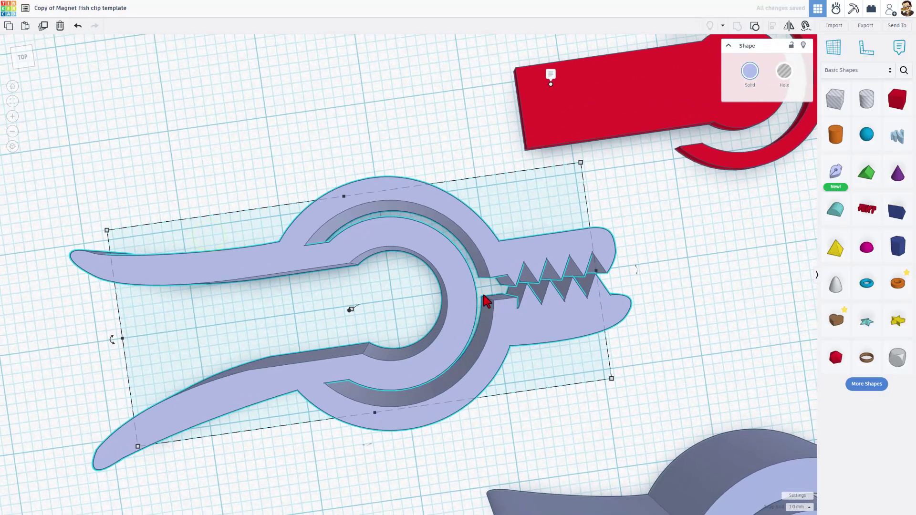
{"action": "right_click_drag", "start_coordinate": [484, 297], "coordinate": [413, 309]}
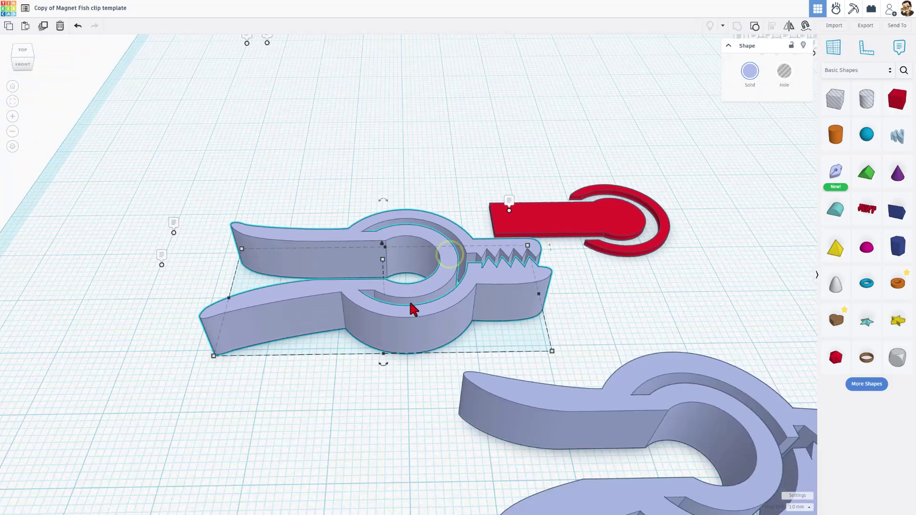
{"action": "left_click", "coordinate": [415, 402]}
{"action": "right_click_drag", "start_coordinate": [415, 403], "coordinate": [337, 300]}
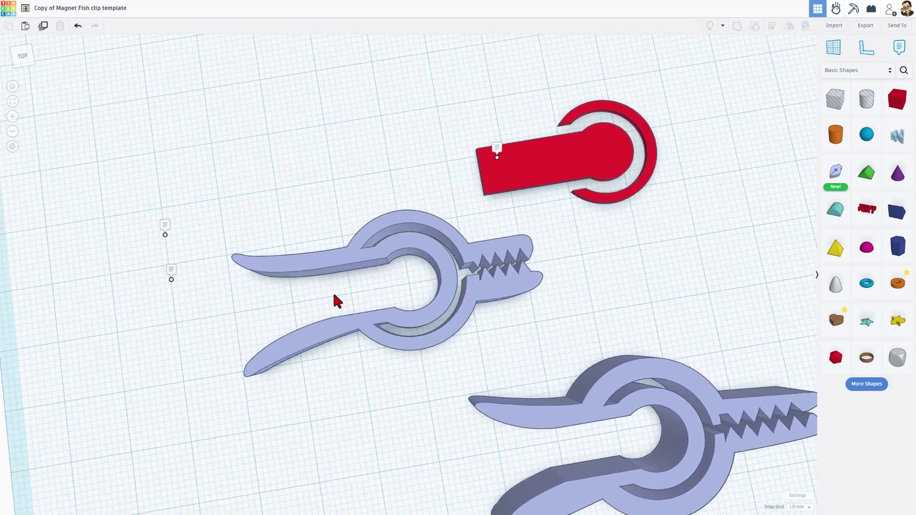
{"action": "double_click", "coordinate": [348, 260]}
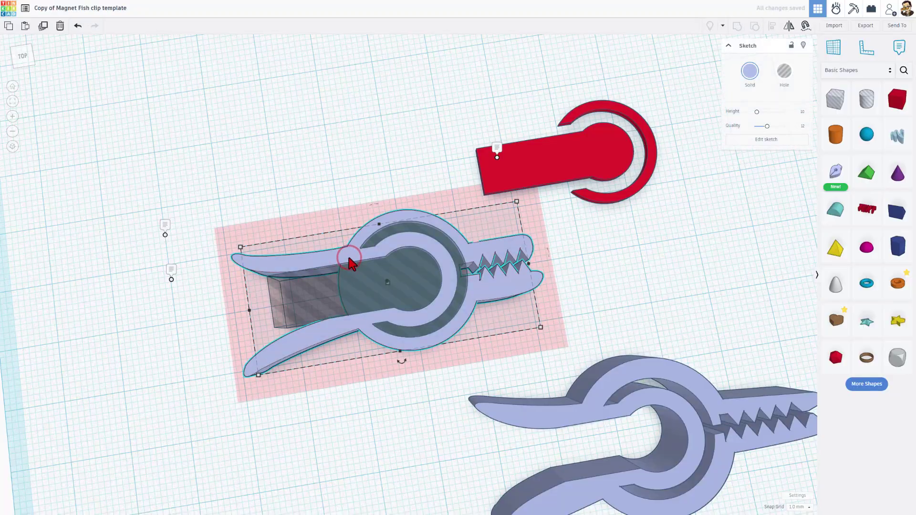
{"action": "left_click", "coordinate": [757, 140]}
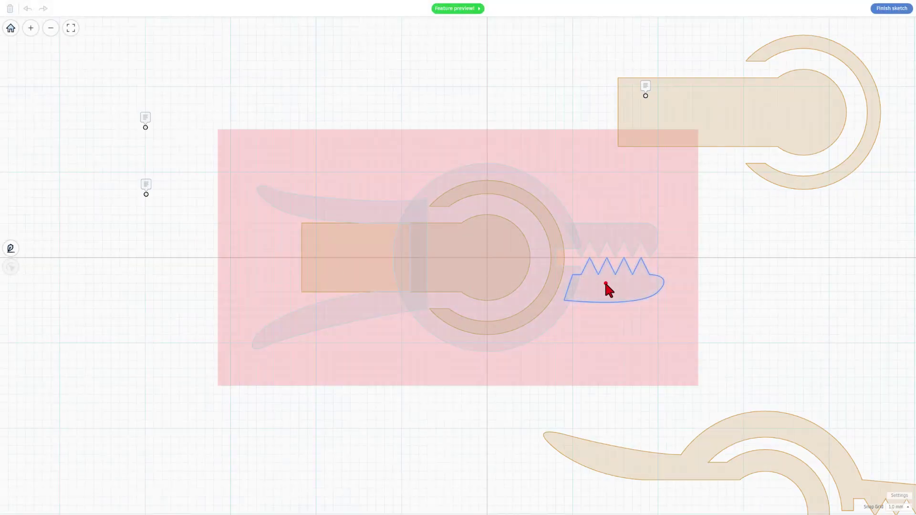
{"action": "left_click", "coordinate": [606, 284]}
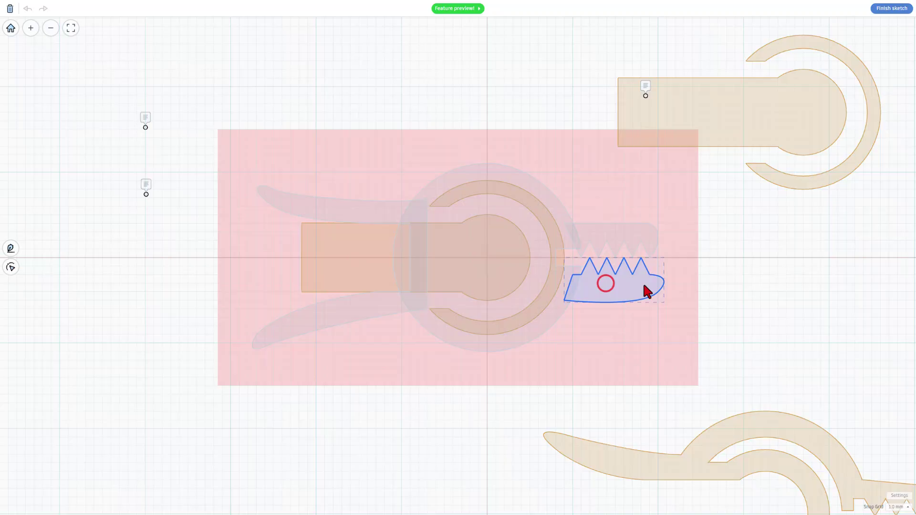
{"action": "left_click", "coordinate": [659, 283]}
{"action": "double_click", "coordinate": [644, 284]}
{"action": "left_click", "coordinate": [657, 291]}
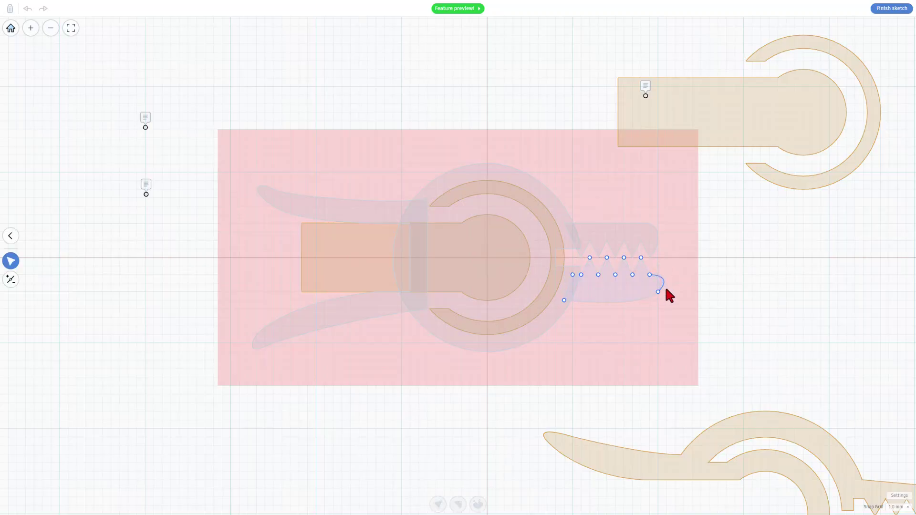
{"action": "left_click", "coordinate": [663, 281]}
{"action": "key", "text": "Delete"}
{"action": "key", "text": "ctrl+z"}
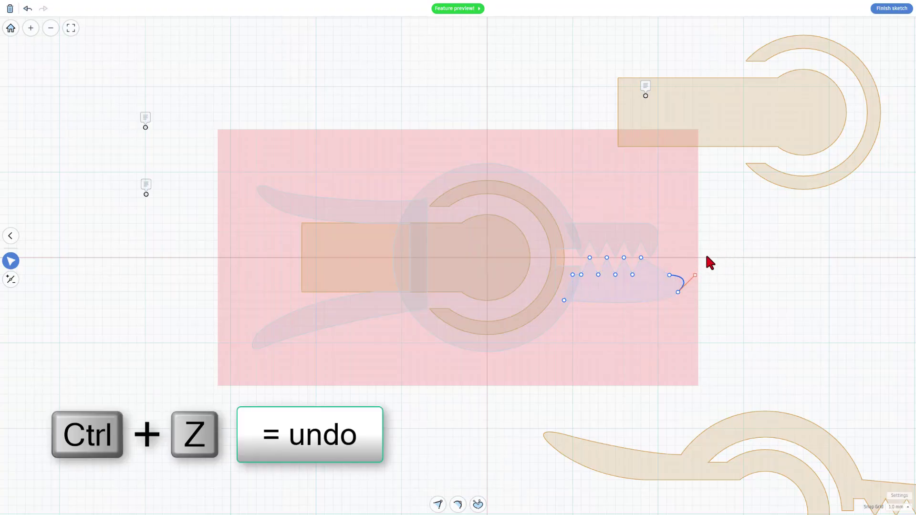
{"action": "key", "text": "ctrl+z"}
{"action": "left_click", "coordinate": [694, 239]}
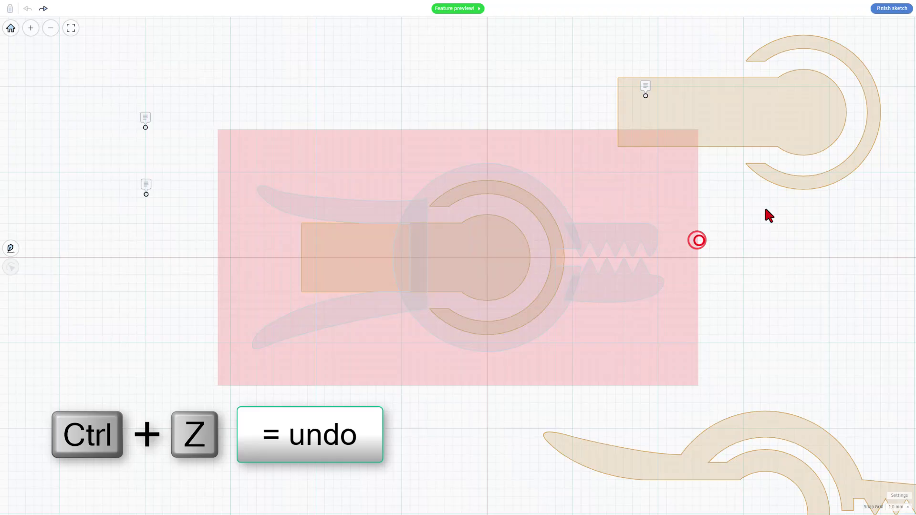
{"action": "left_click", "coordinate": [891, 10]}
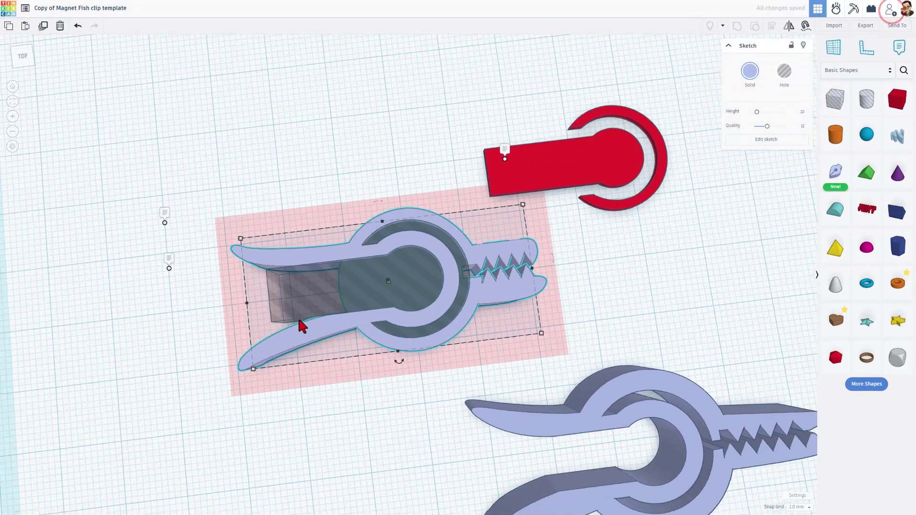
{"action": "left_click", "coordinate": [241, 210]}
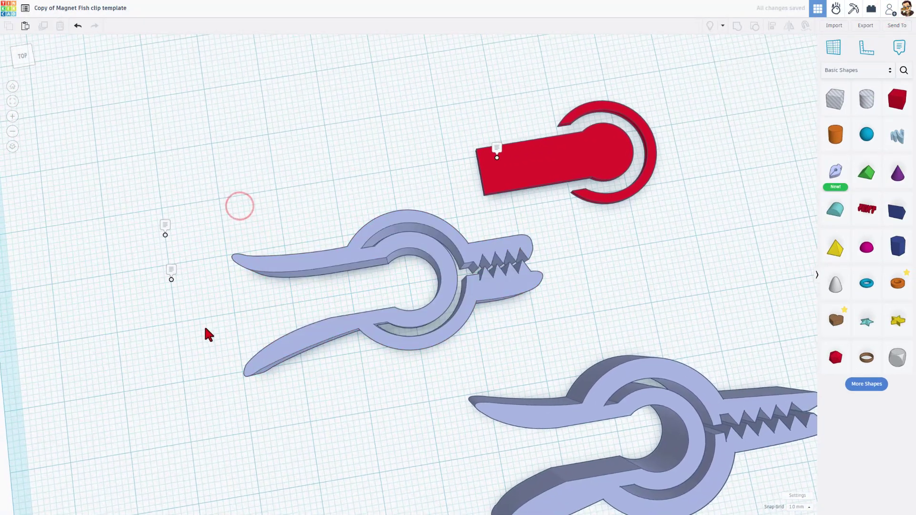
{"action": "mouse_move", "coordinate": [205, 331]}
{"action": "right_mouse_down"}
{"action": "mouse_move", "coordinate": [186, 292]}
{"action": "mouse_move", "coordinate": [200, 271]}
{"action": "mouse_move", "coordinate": [314, 294]}
{"action": "right_mouse_up"}
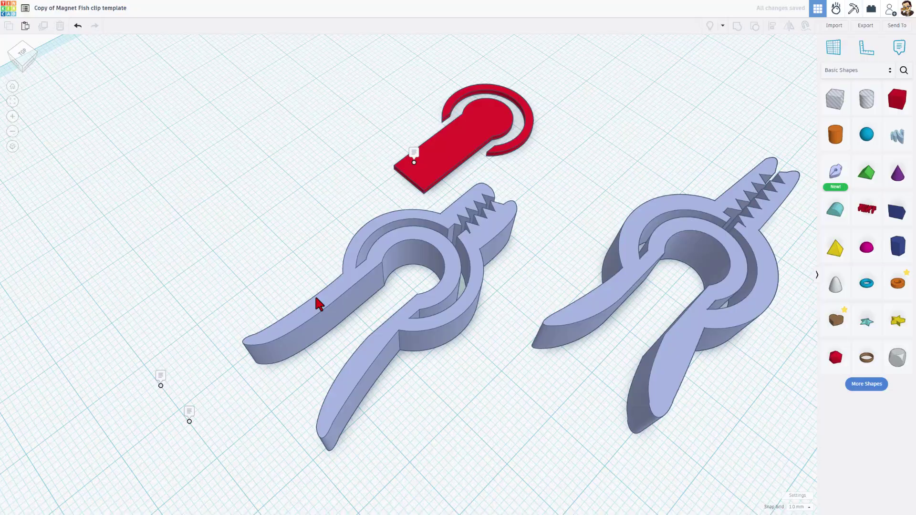